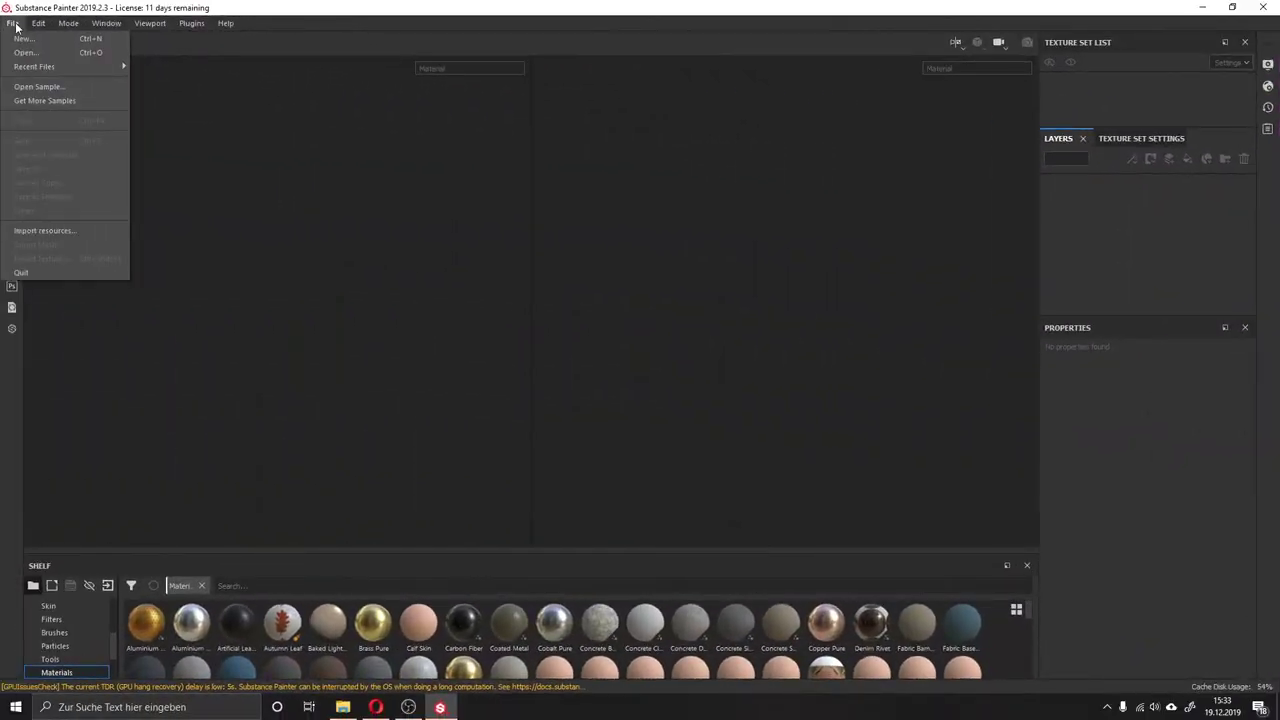
# Create a new project with the Unreal Engine 4 template from the lp_lampe.fbx mesh
pyautogui.click(84, 5)
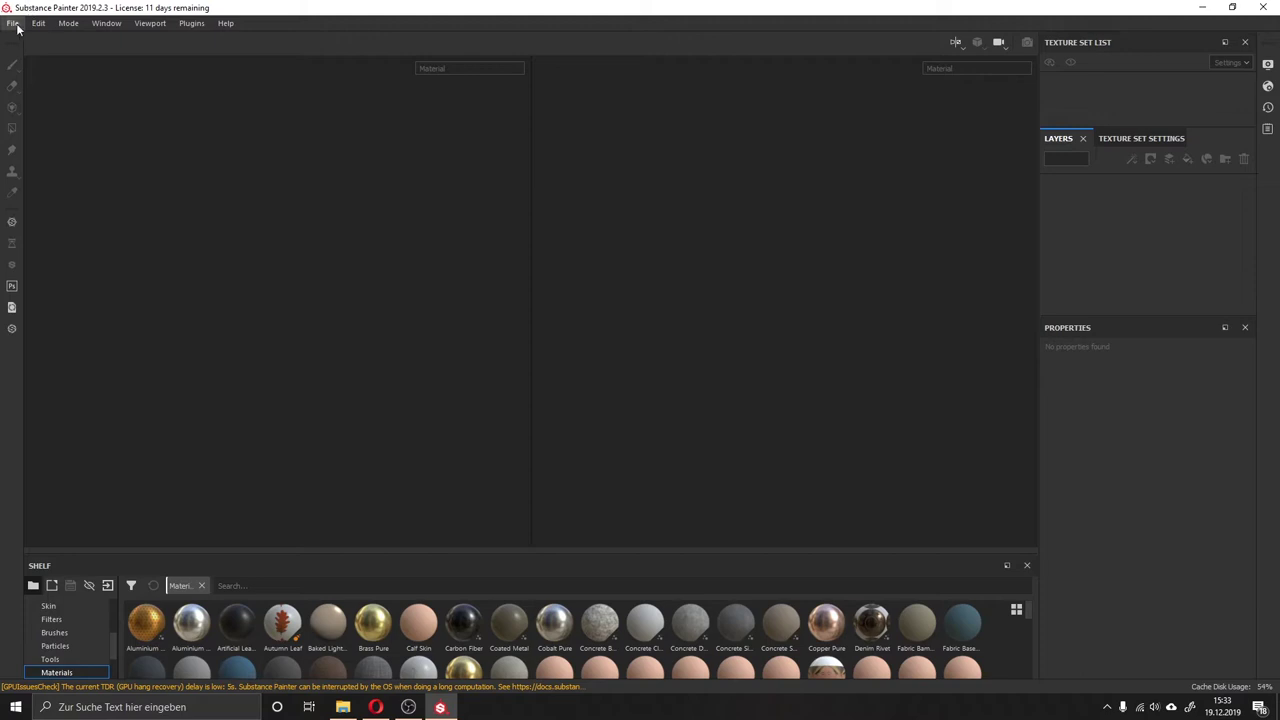
pyautogui.click(14, 23)
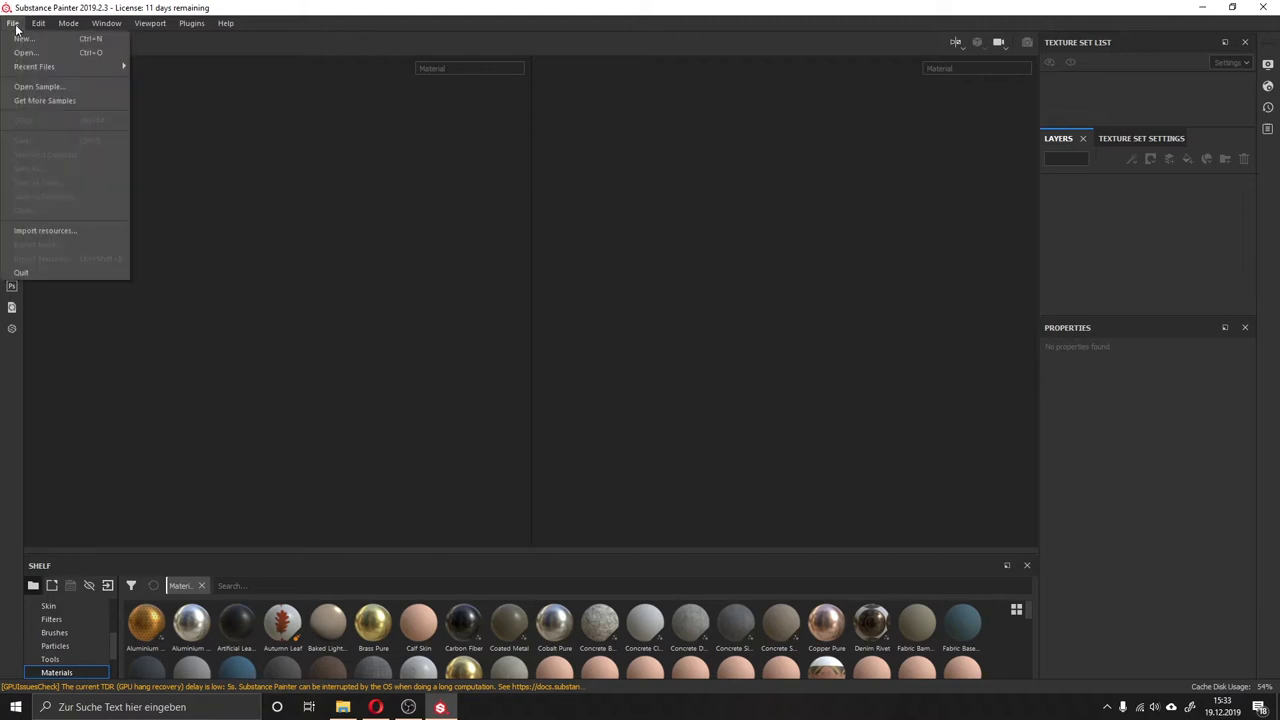
pyautogui.click(23, 39)
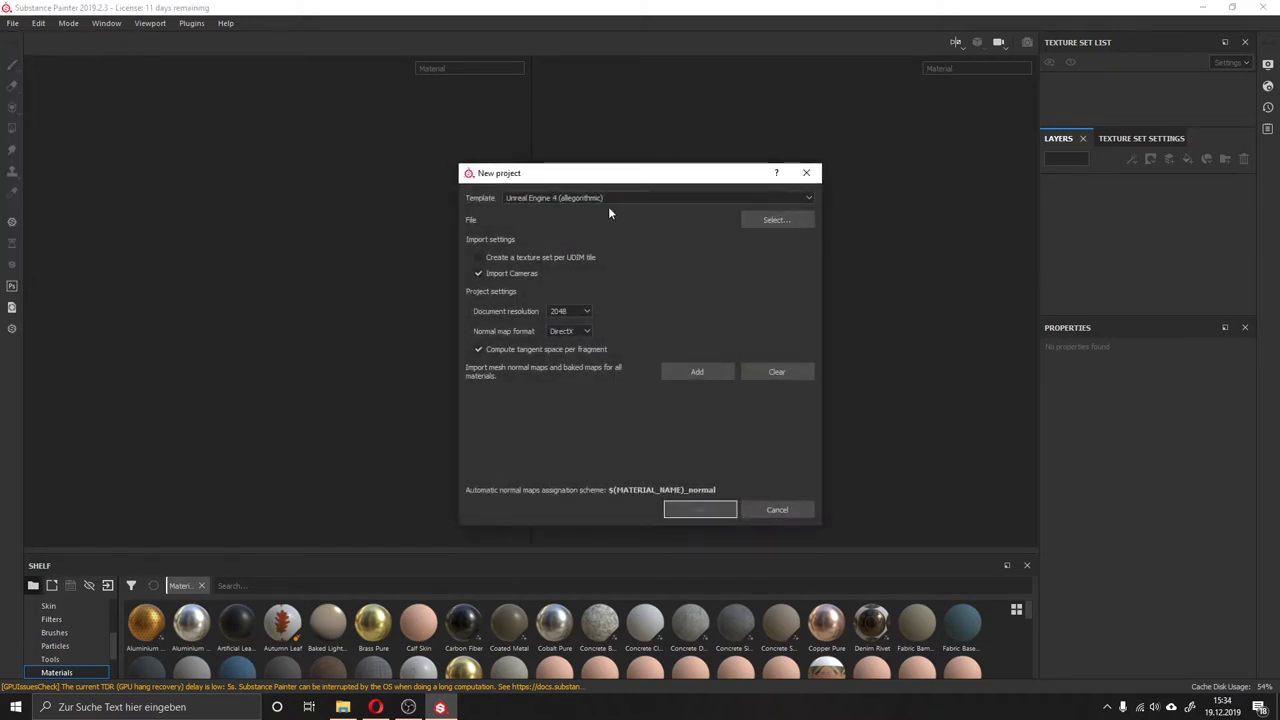
pyautogui.click(776, 219)
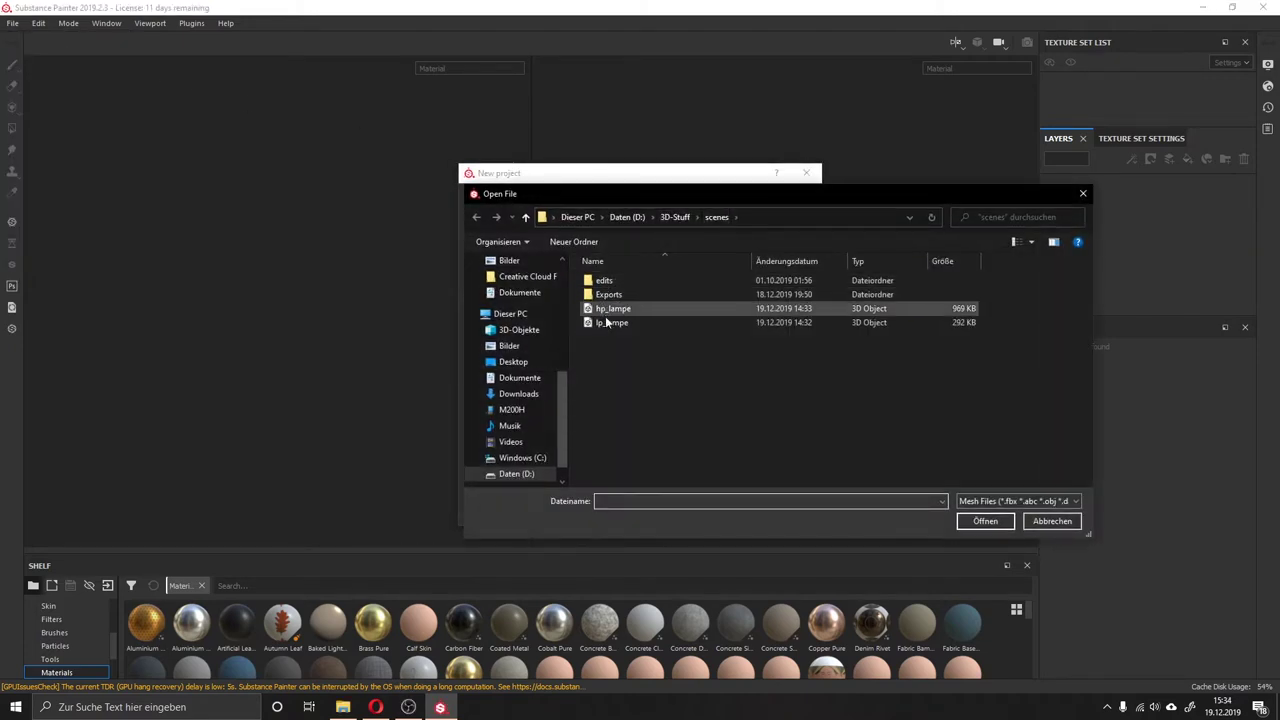
pyautogui.moveTo(691, 194); pyautogui.dragTo(775, 177)
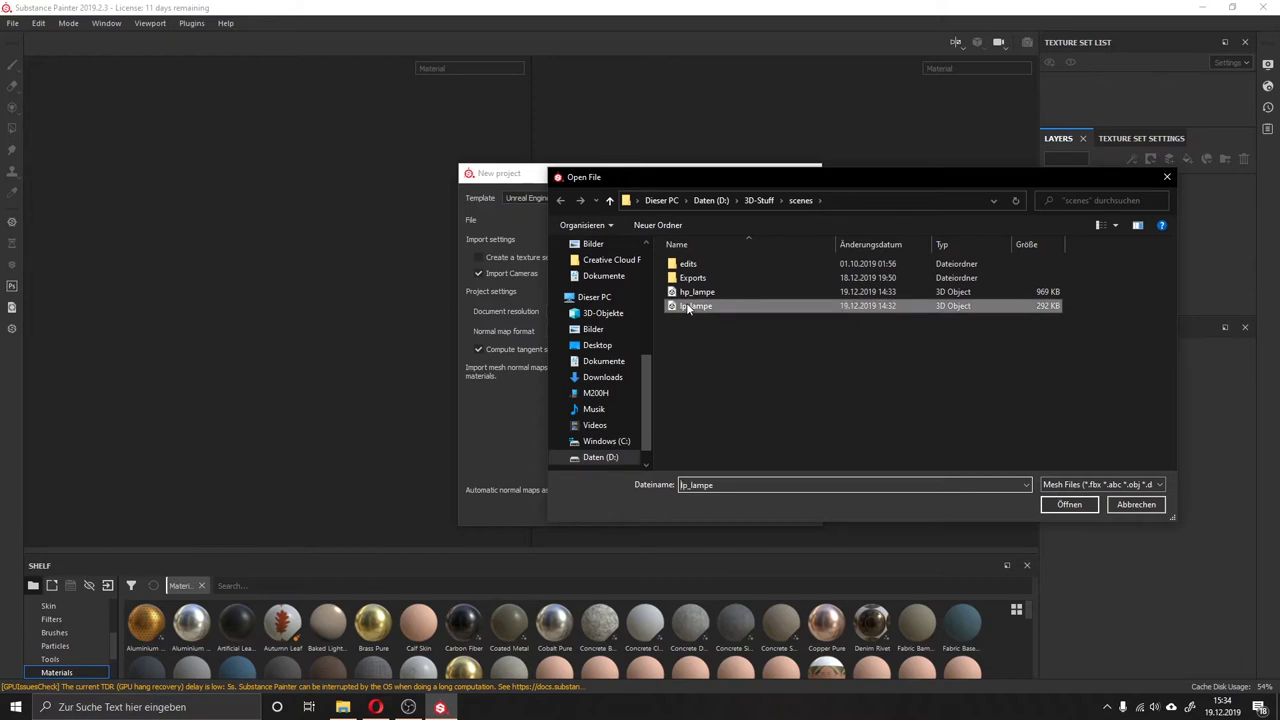
pyautogui.click(1055, 504)
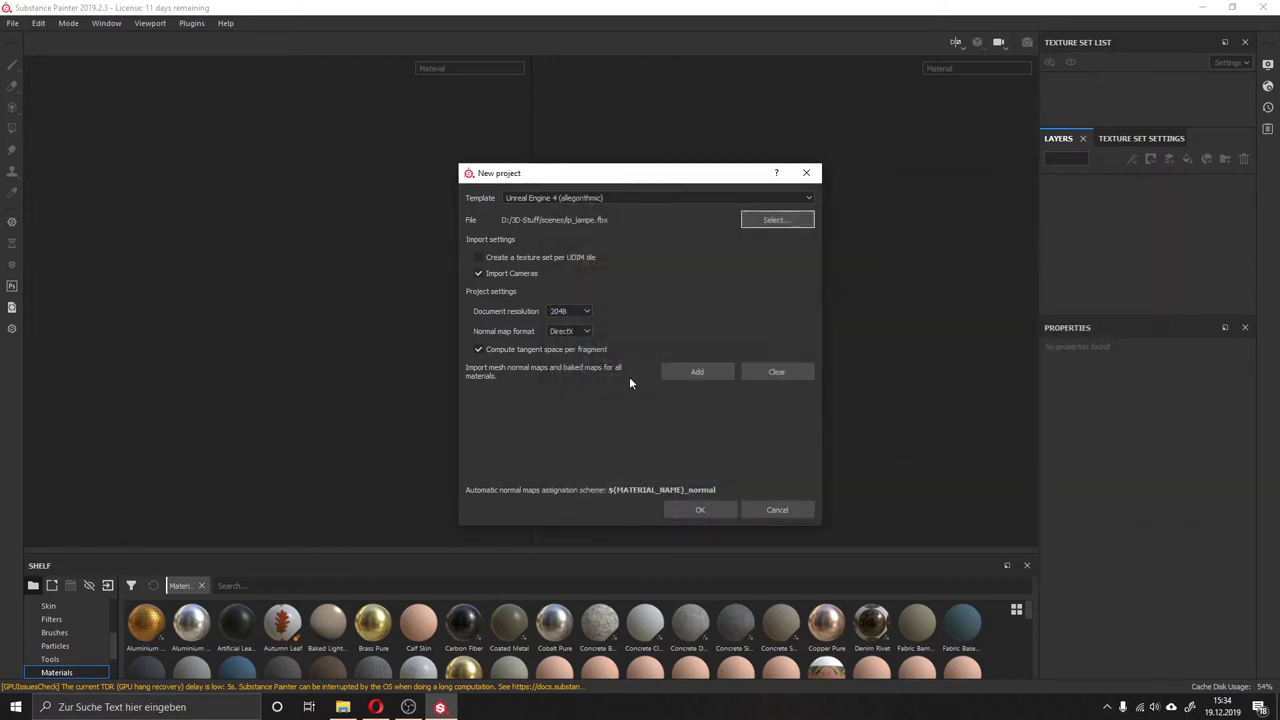
pyautogui.click(700, 511)
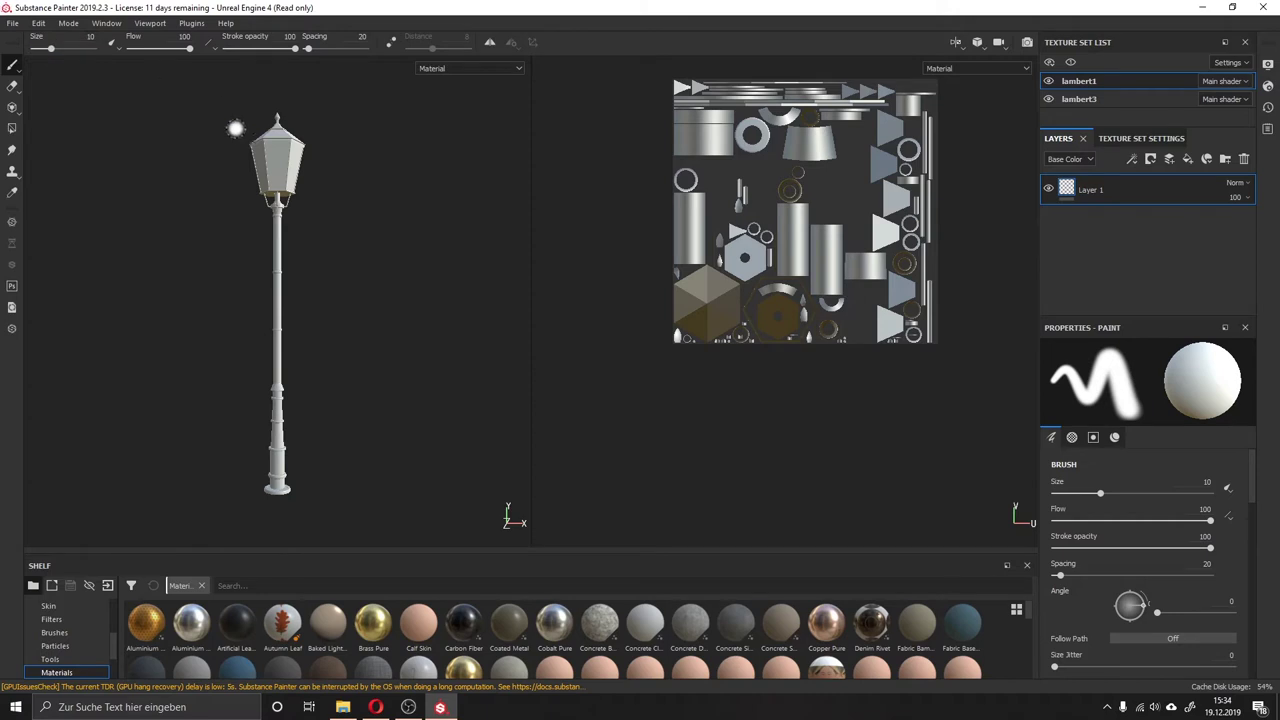
# Rebuild the project from lp_lampe.fbx with one texture set per UDIM tile, answering the save prompt
pyautogui.click(8, 23)
pyautogui.click(22, 38)
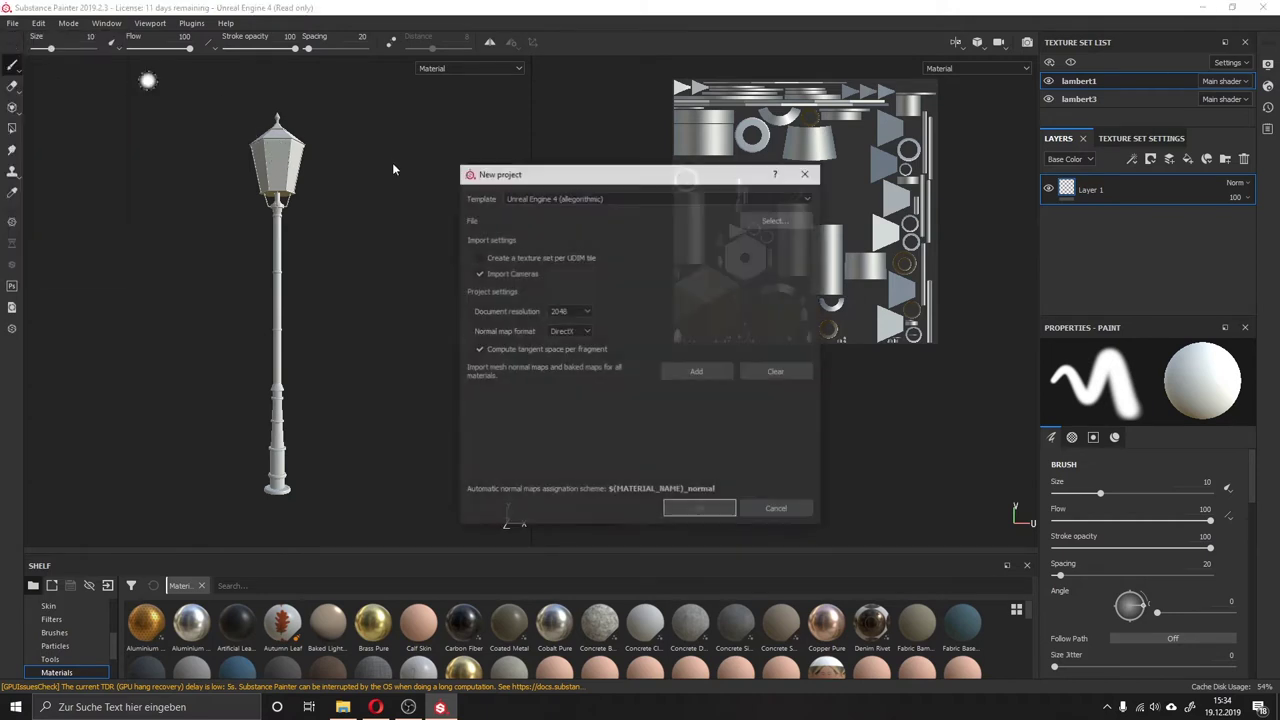
pyautogui.click(536, 257)
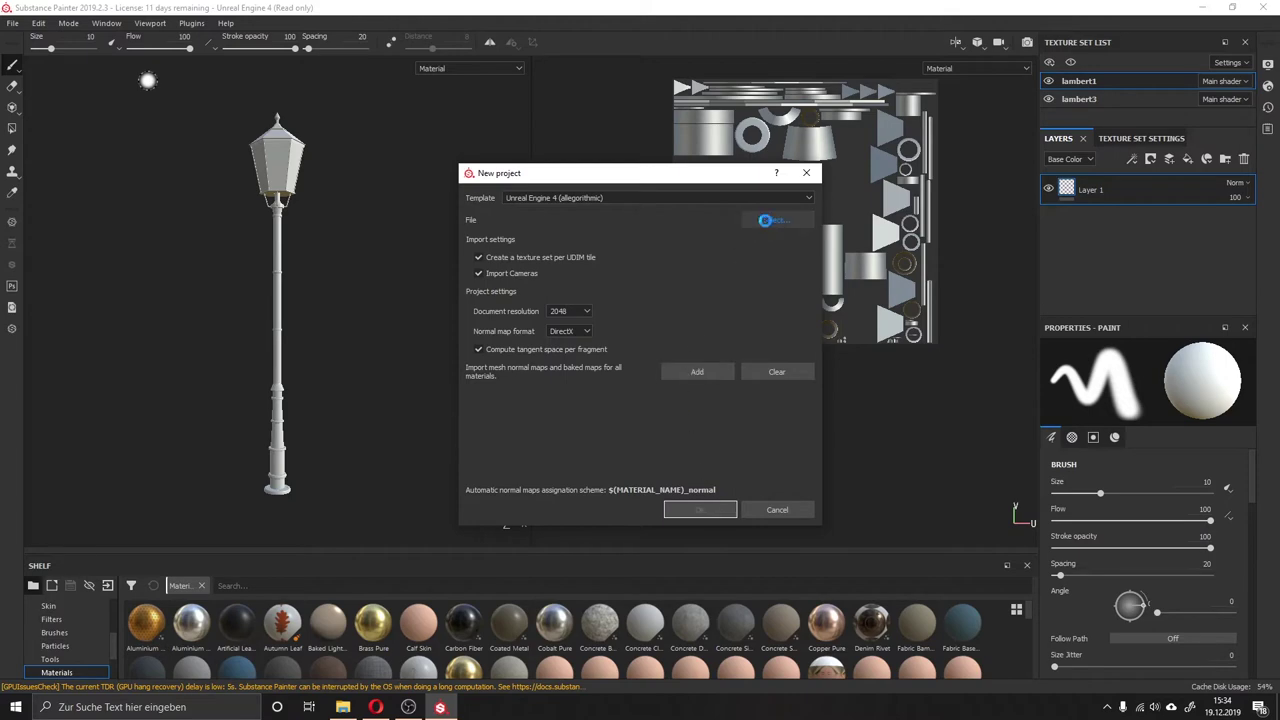
pyautogui.click(765, 220)
pyautogui.click(709, 306)
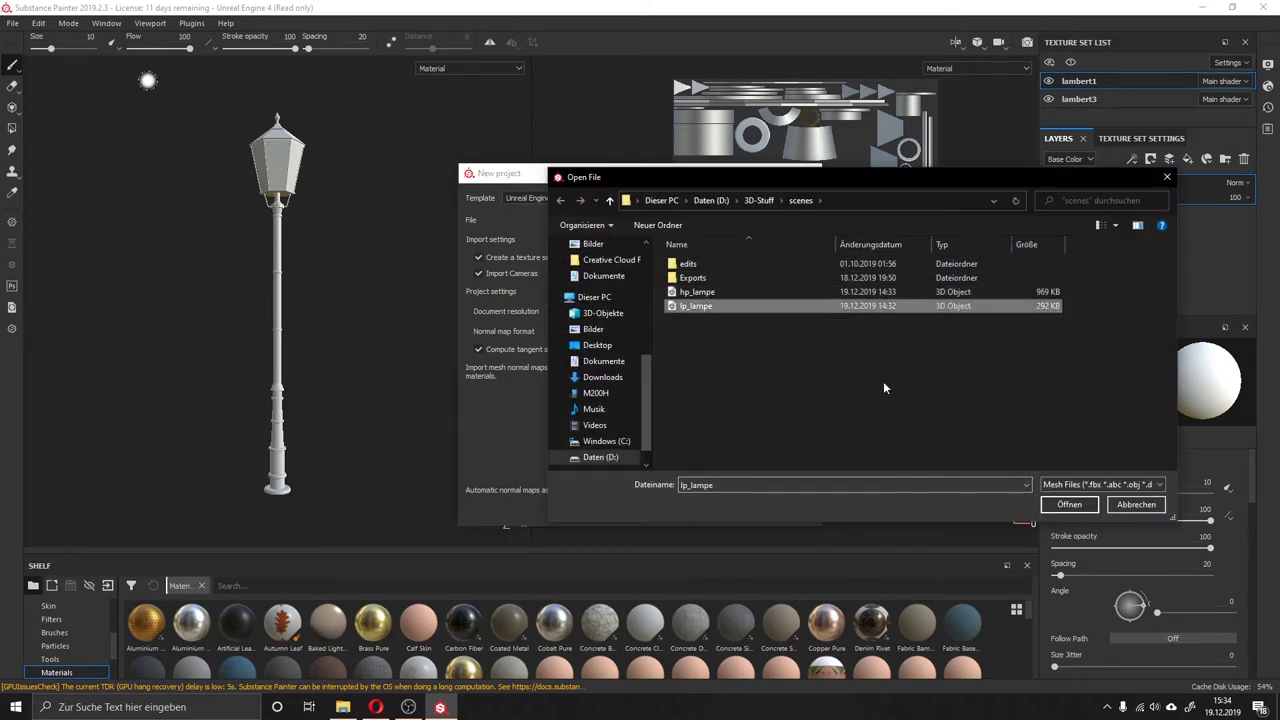
pyautogui.press('Return')
pyautogui.click(675, 510)
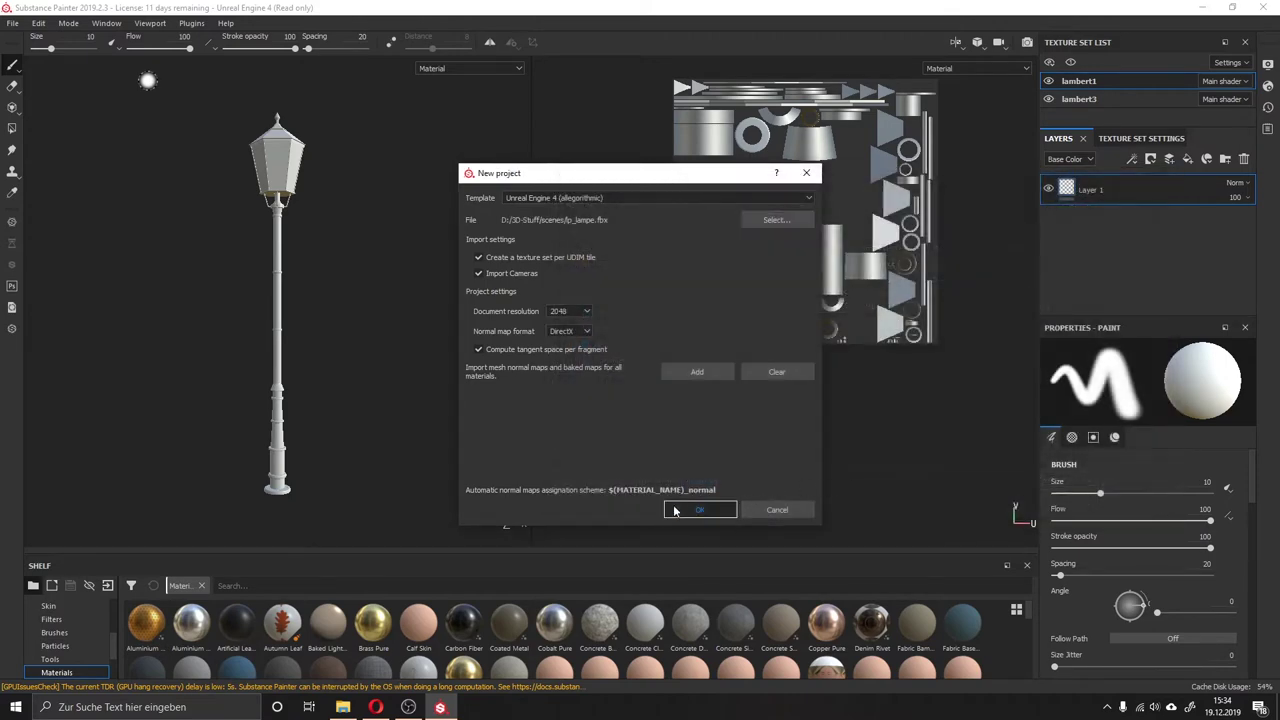
pyautogui.click(593, 372)
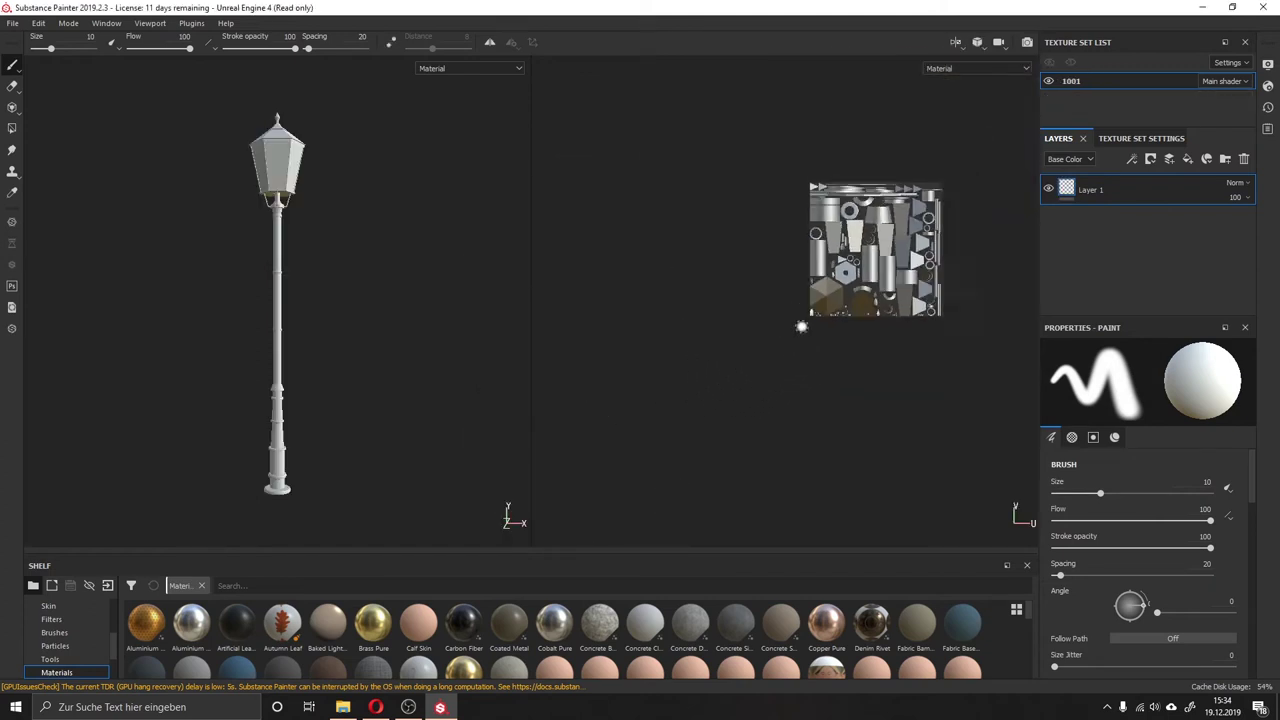
pyautogui.scroll(-1, 910, 340)
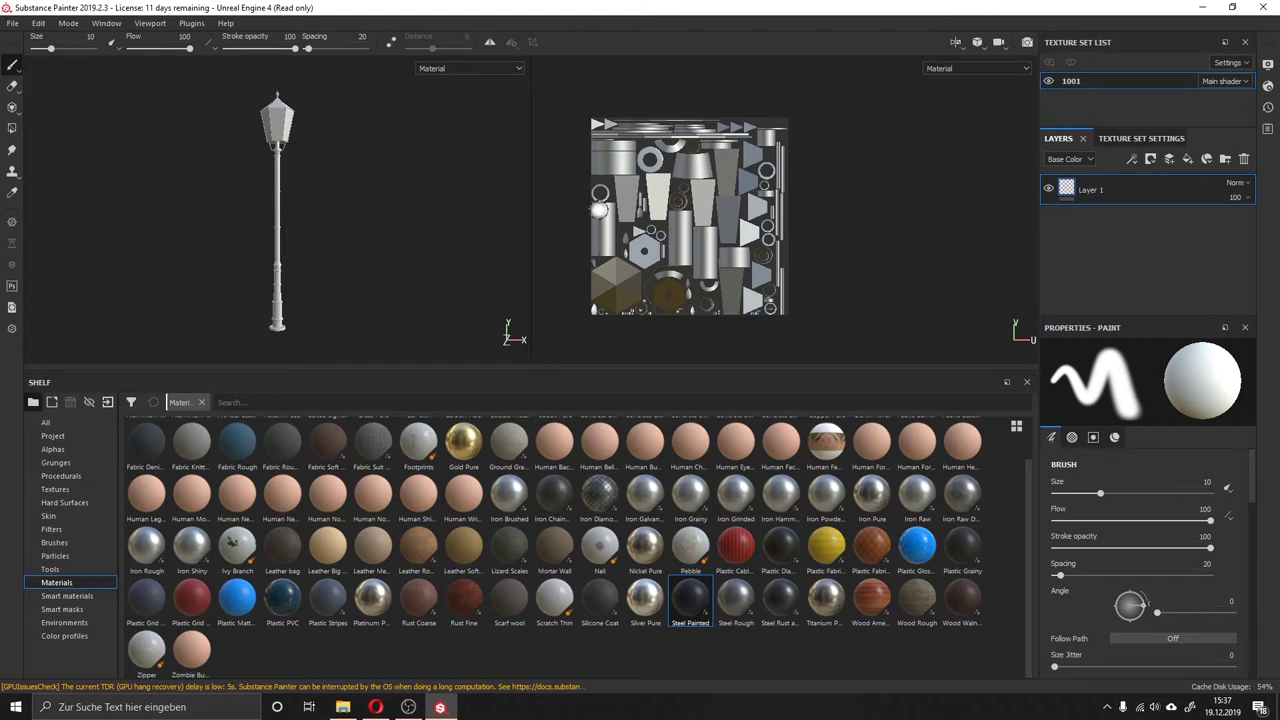
pyautogui.scroll(-1, 598, 210)
pyautogui.scroll(-1, 650, 190)
pyautogui.scroll(3, 716, 160)
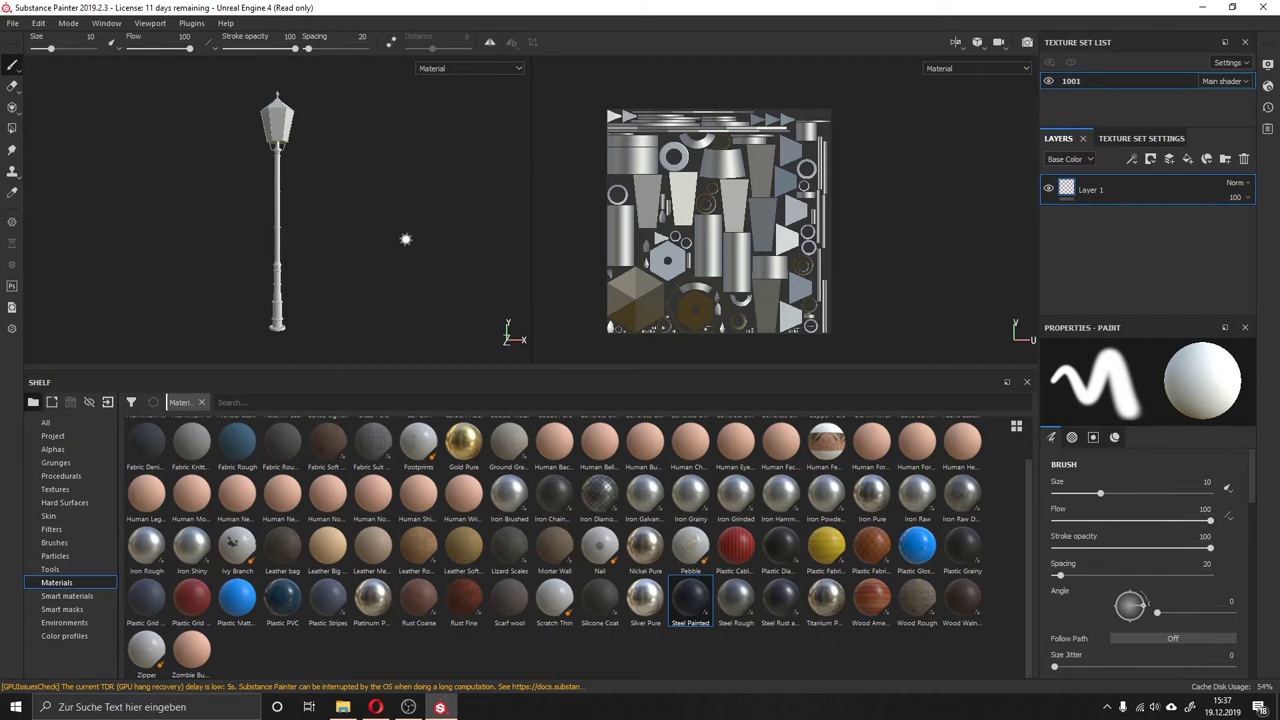
# In Texture Set Settings, open Bake Mesh Maps and load lp_lampe.fbx as the high definition mesh
pyautogui.click(1172, 138)
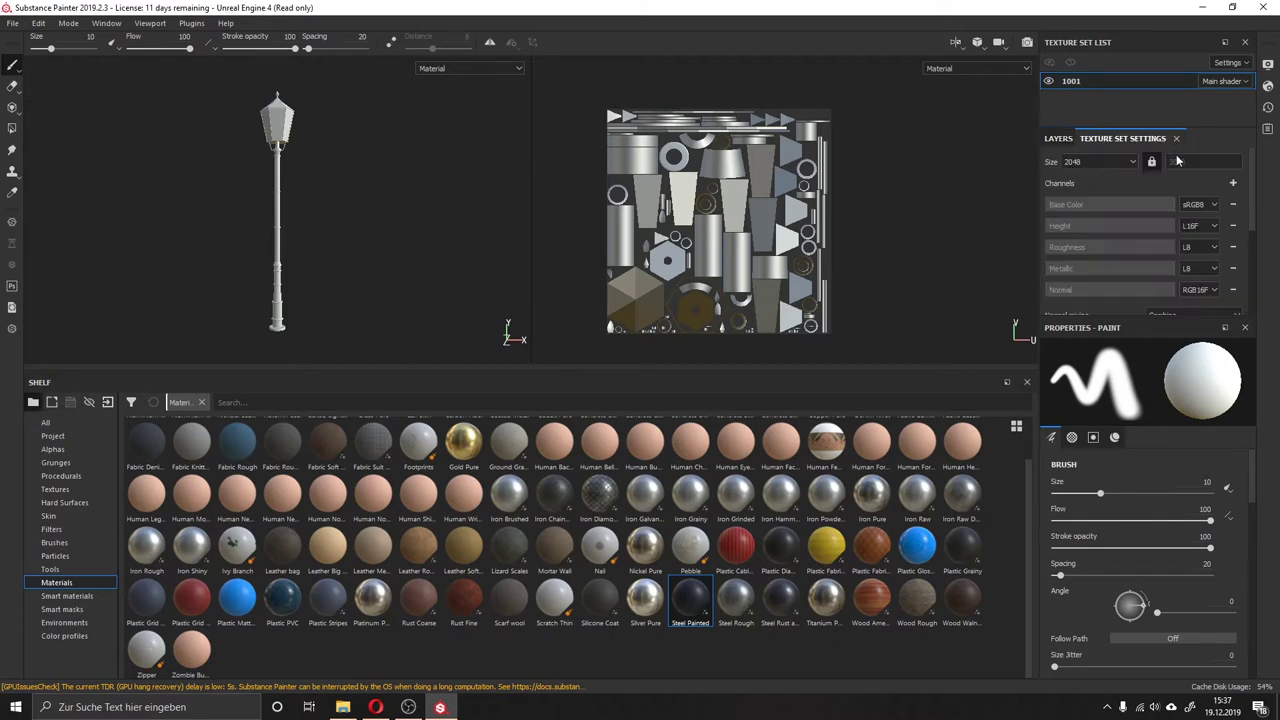
pyautogui.scroll(-2, 1200, 233)
pyautogui.scroll(-3, 1200, 233)
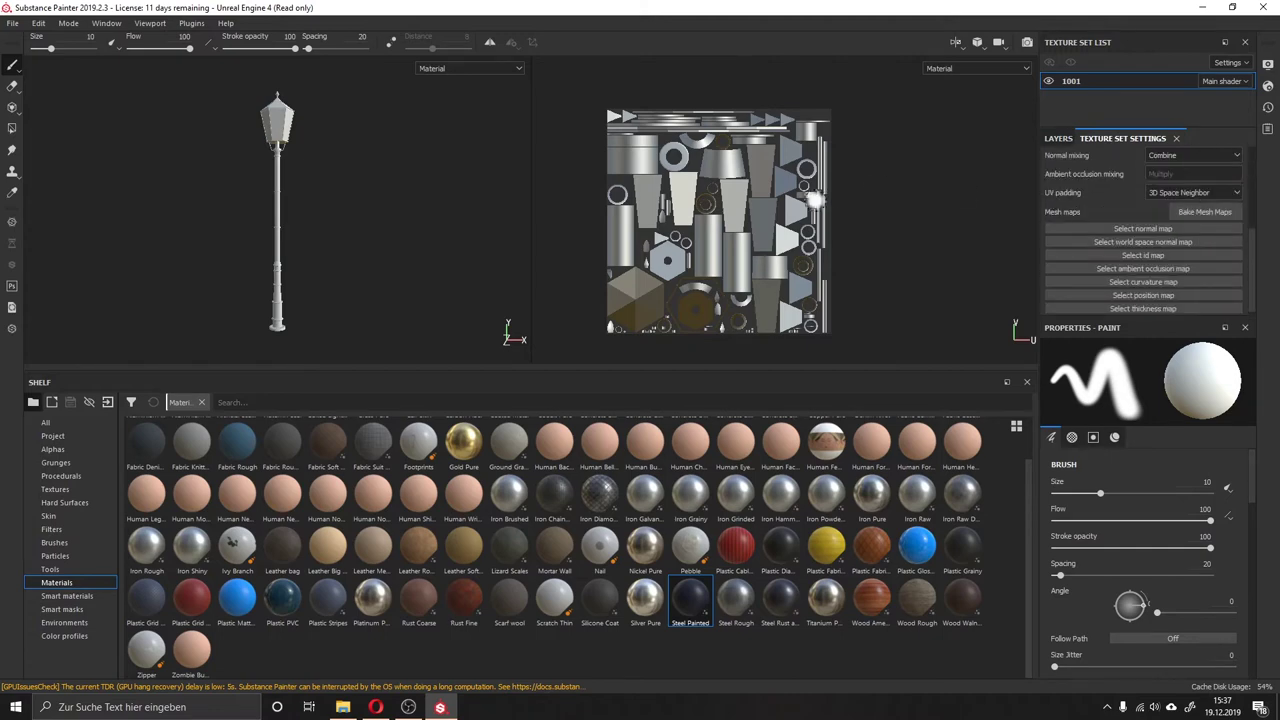
pyautogui.click(1205, 214)
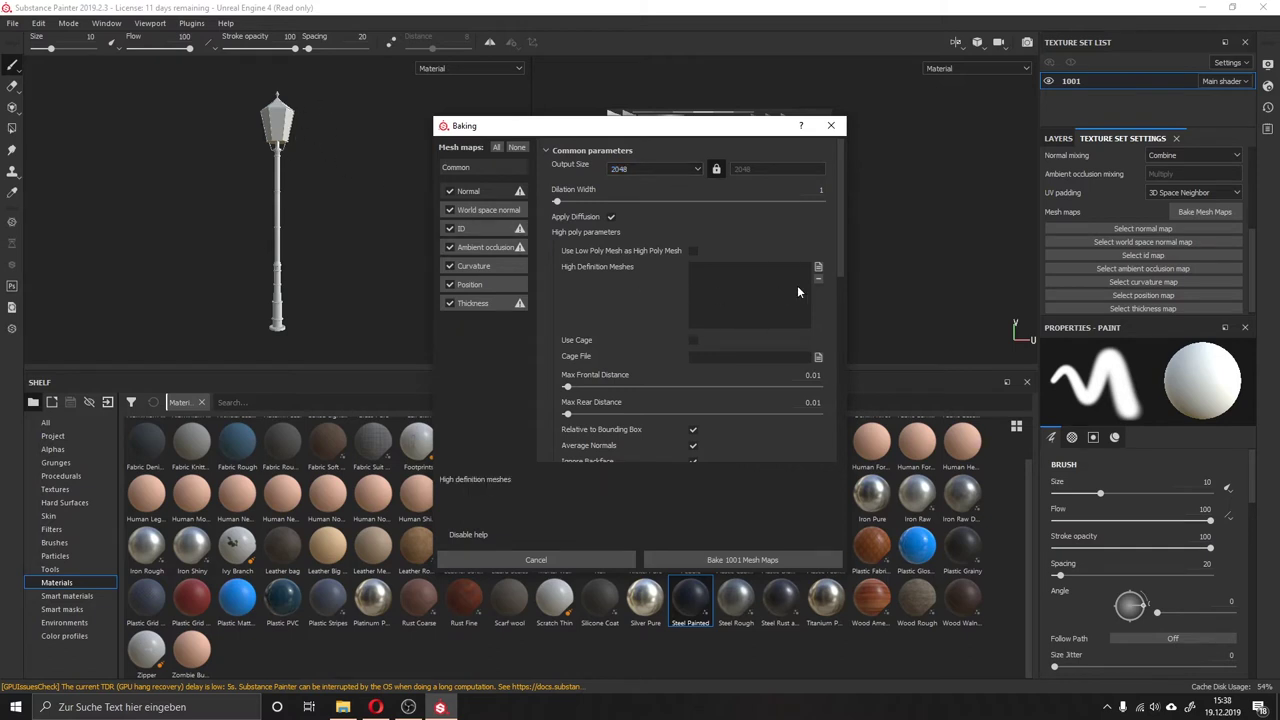
pyautogui.click(818, 267)
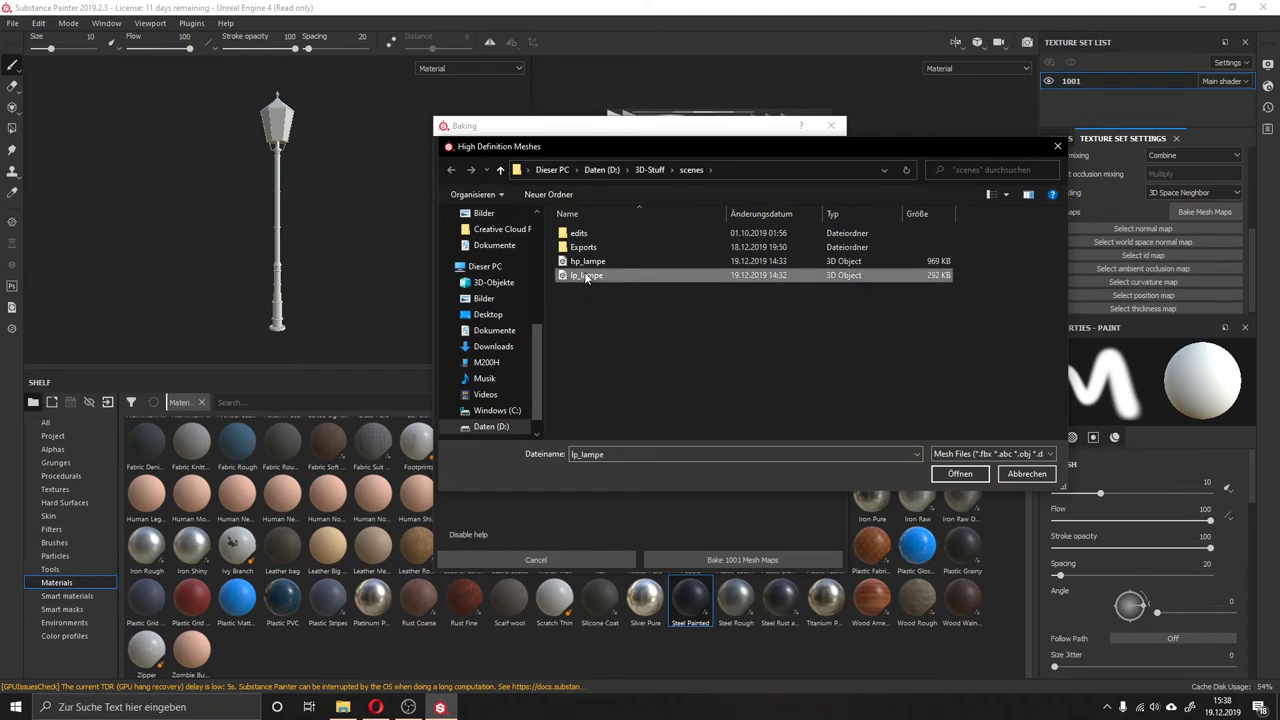
pyautogui.click(960, 474)
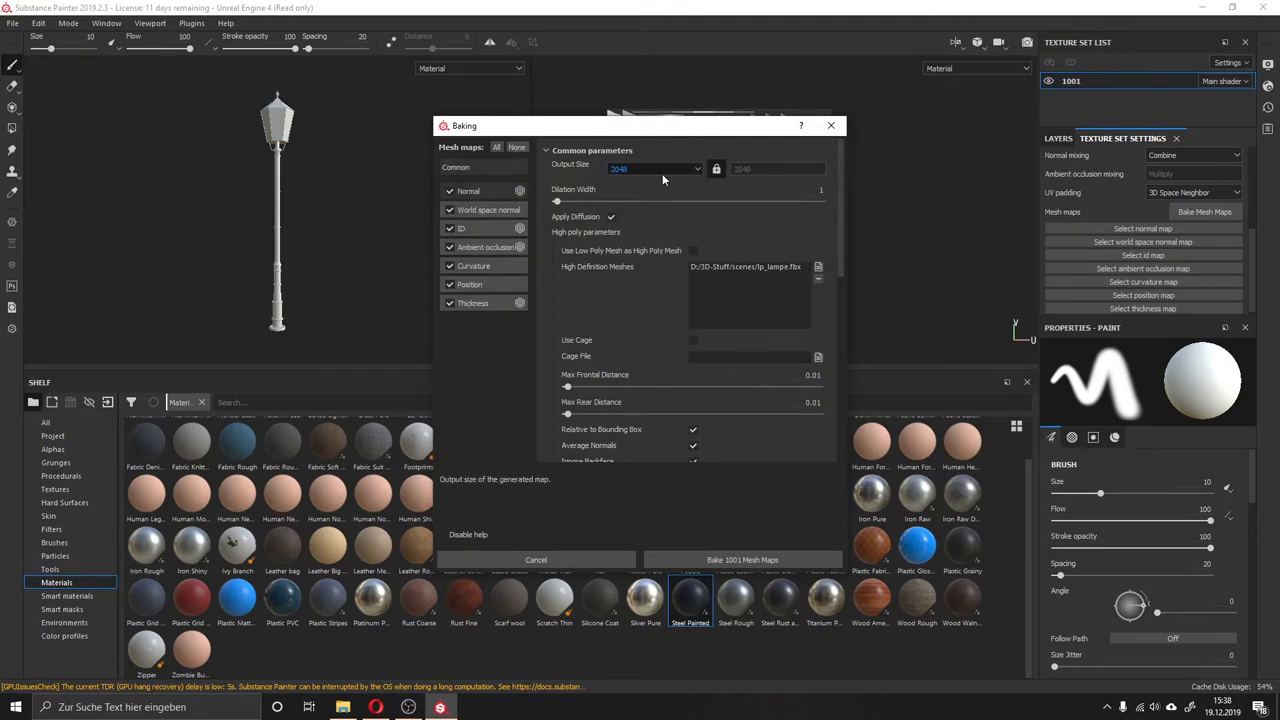
# Change the bake Output Size from 2048 to 4096 and review the common baking parameters
pyautogui.click(662, 173)
pyautogui.click(664, 215)
pyautogui.click(655, 162)
pyautogui.click(667, 243)
pyautogui.scroll(-3, 720, 321)
pyautogui.scroll(-1, 720, 321)
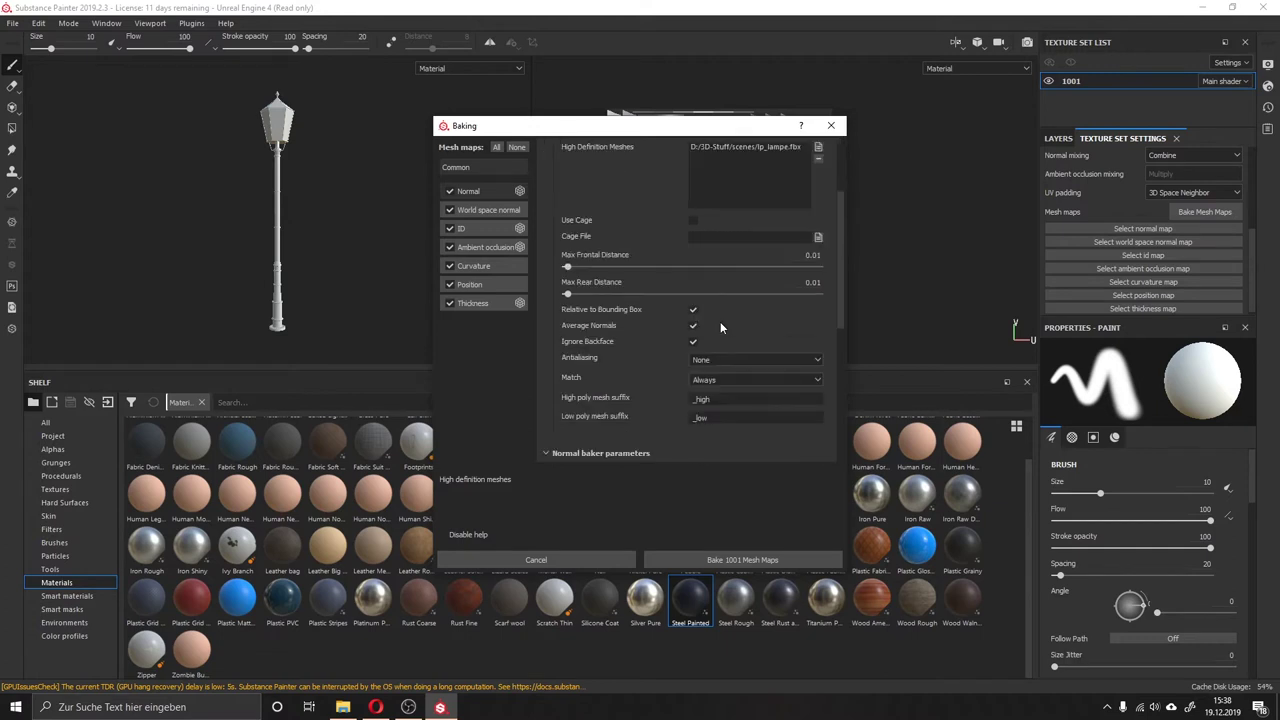
pyautogui.scroll(4, 713, 248)
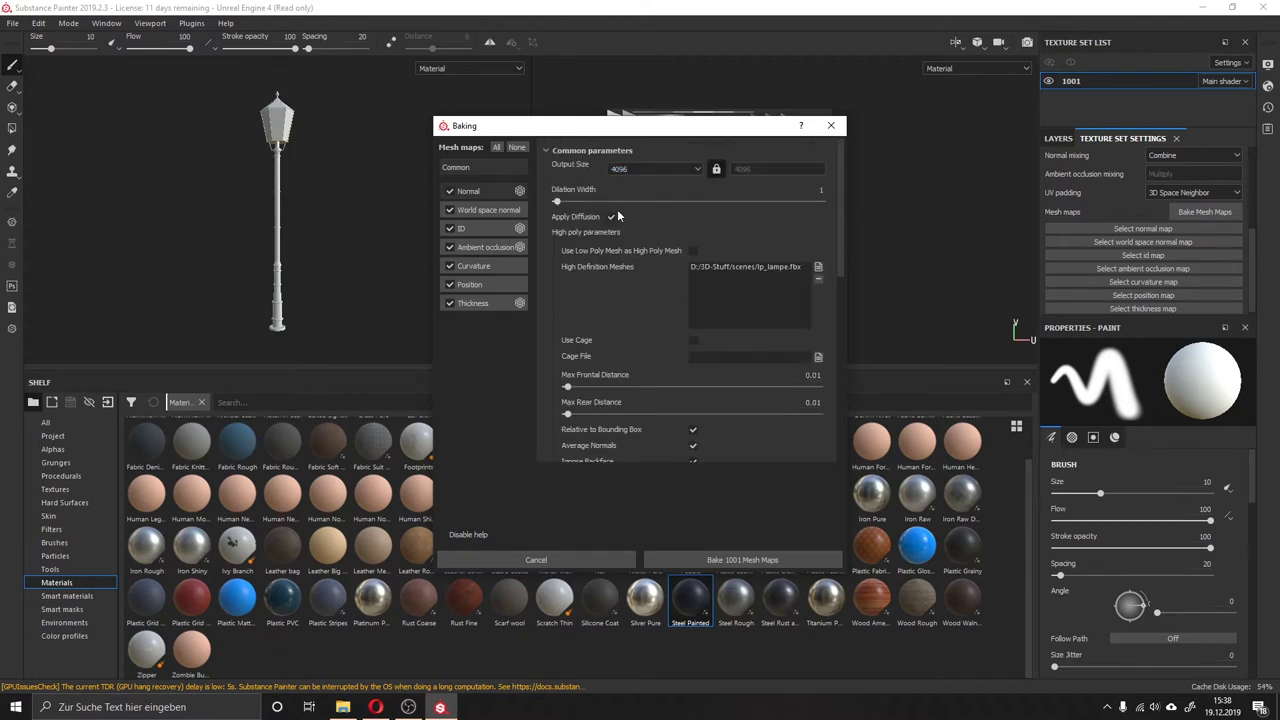
pyautogui.scroll(-2, 700, 323)
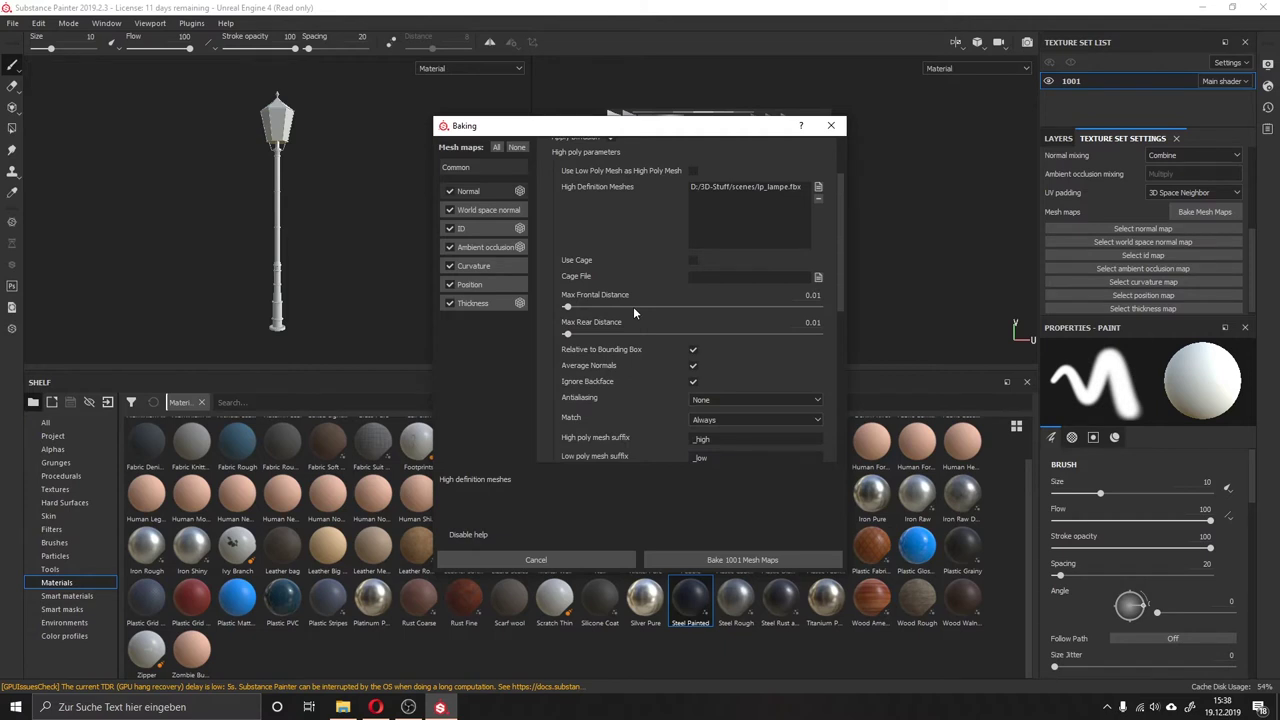
pyautogui.scroll(-1, 633, 313)
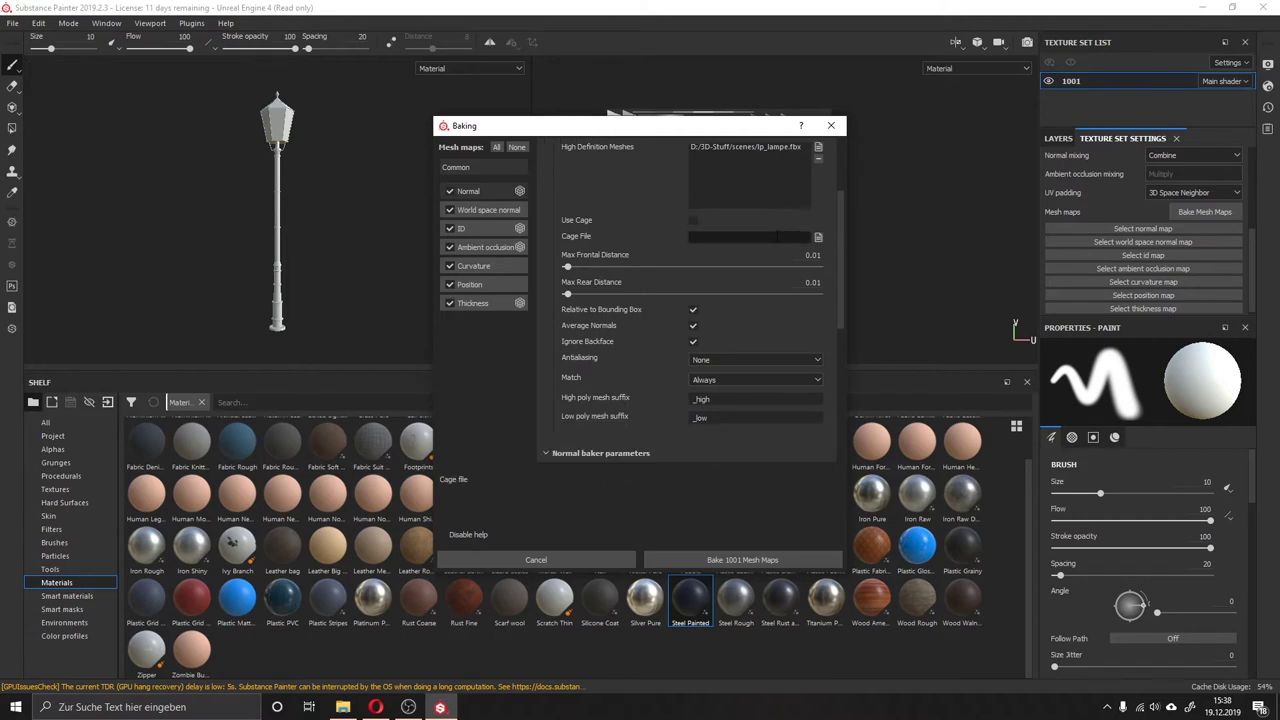
pyautogui.scroll(3, 769, 236)
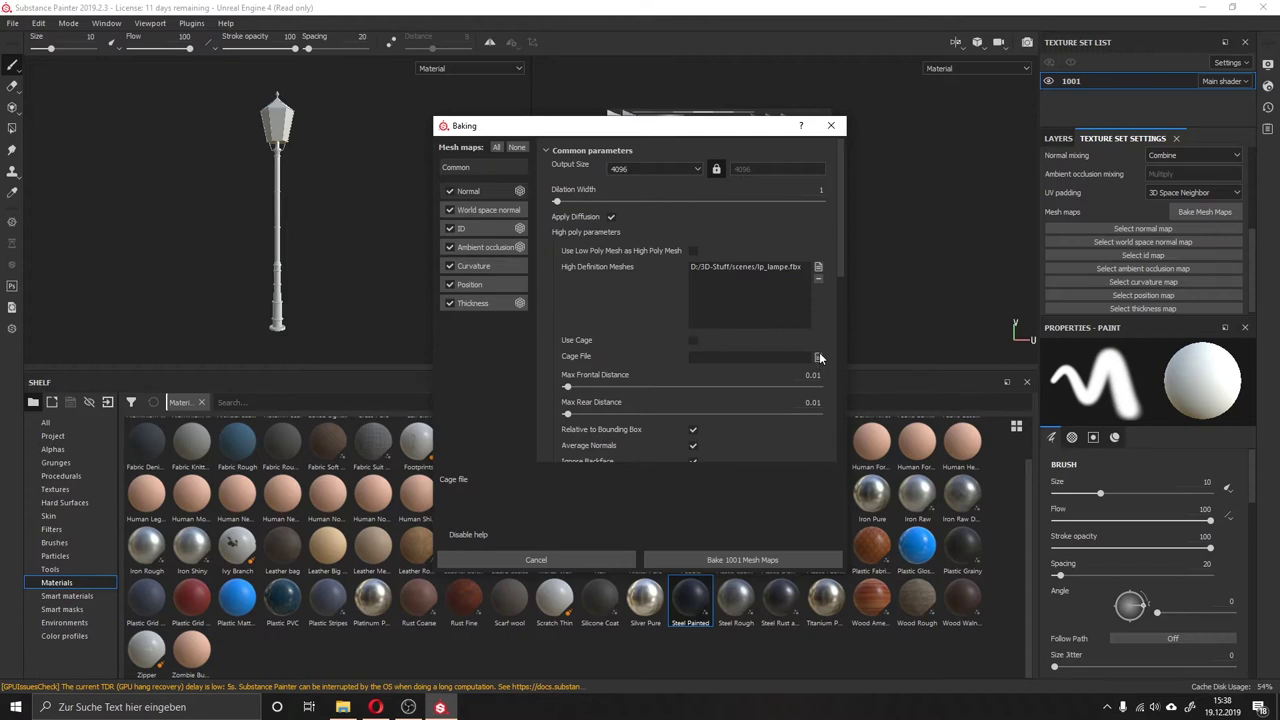
pyautogui.scroll(-2, 819, 352)
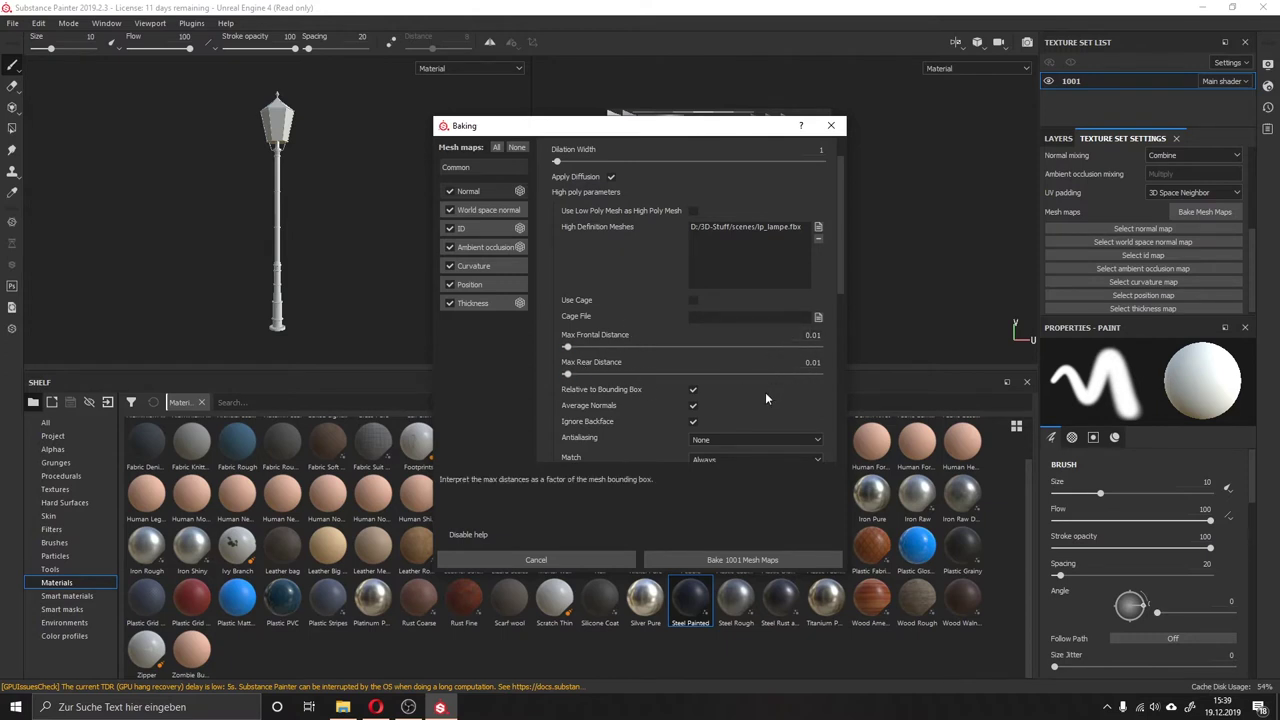
pyautogui.scroll(-1, 765, 395)
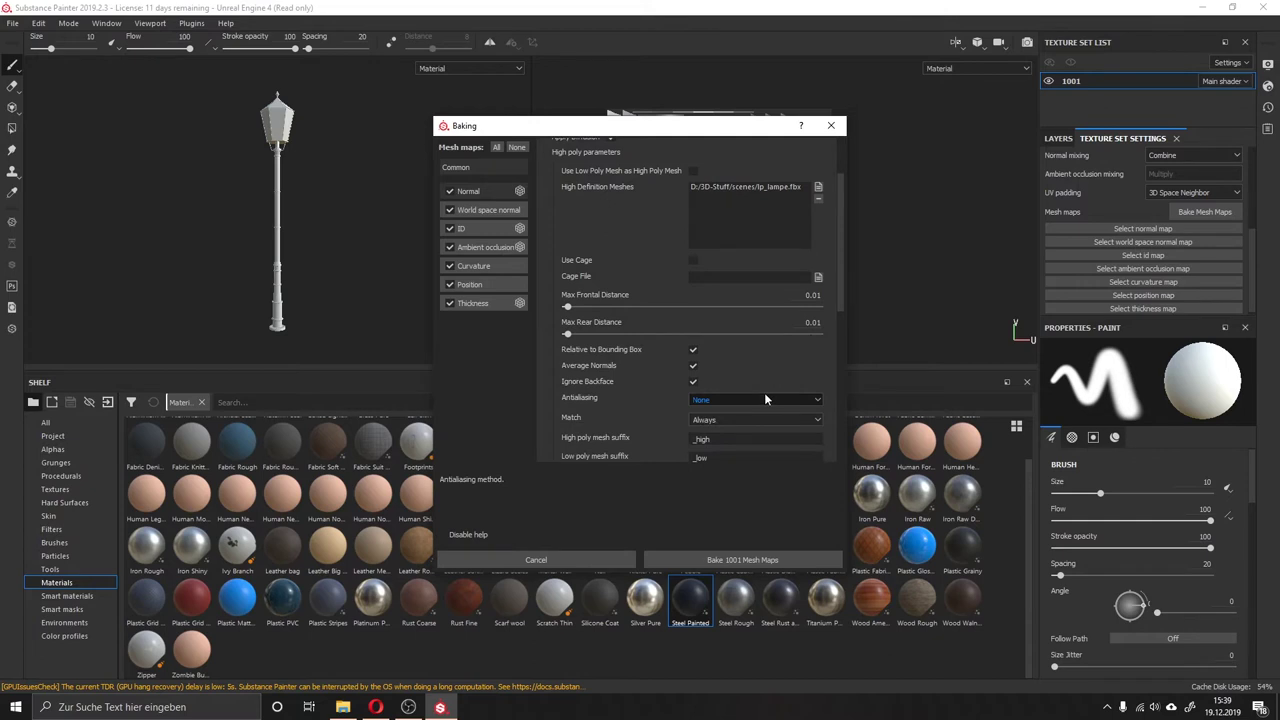
pyautogui.click(765, 399)
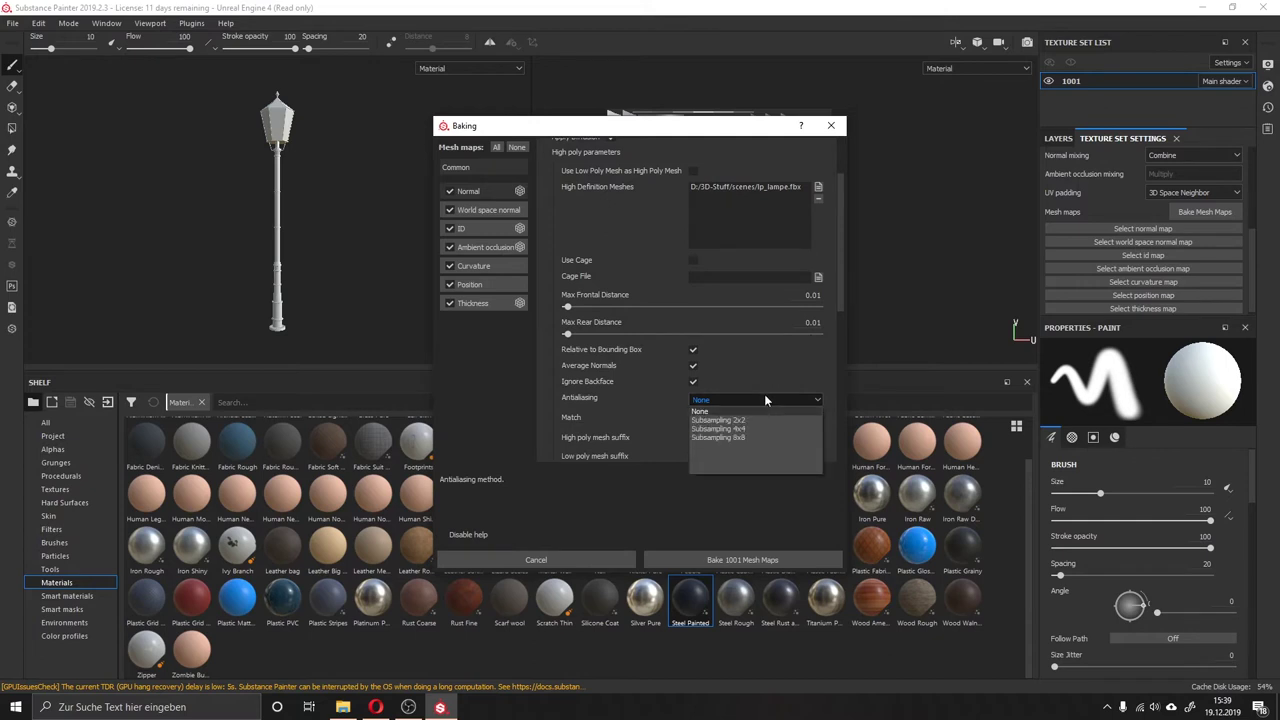
pyautogui.click(716, 437)
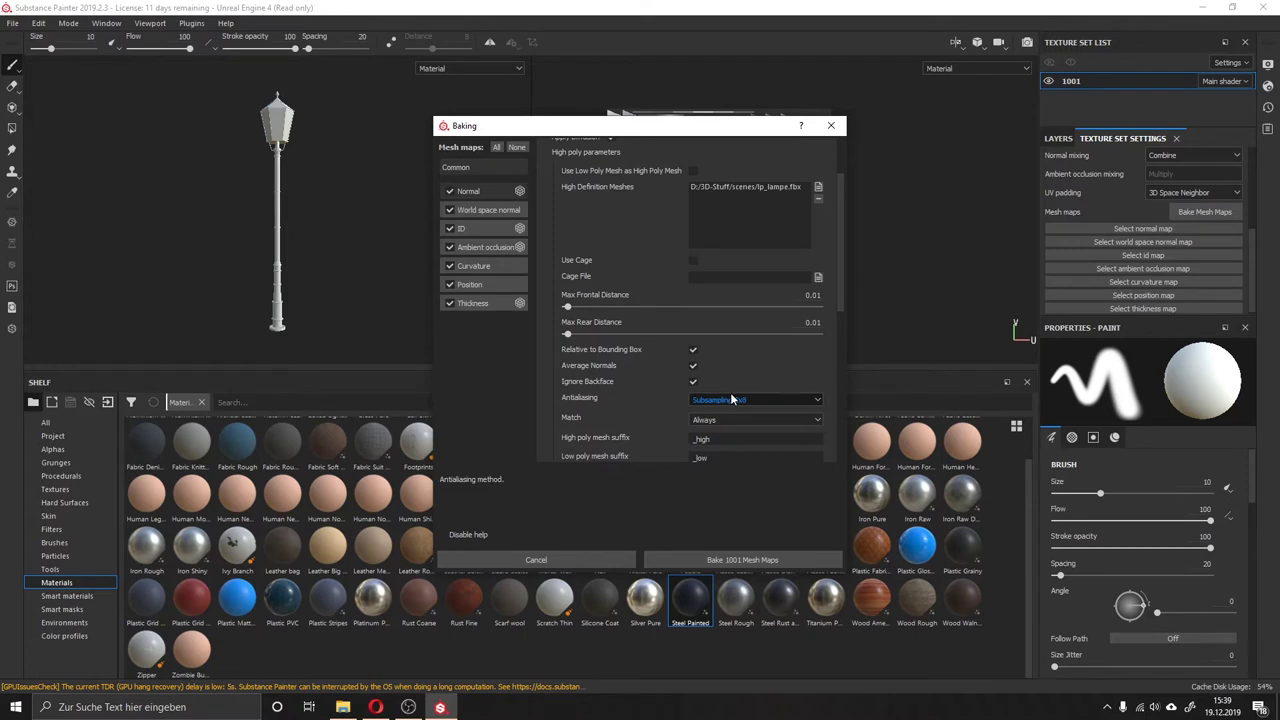
pyautogui.scroll(-1, 715, 392)
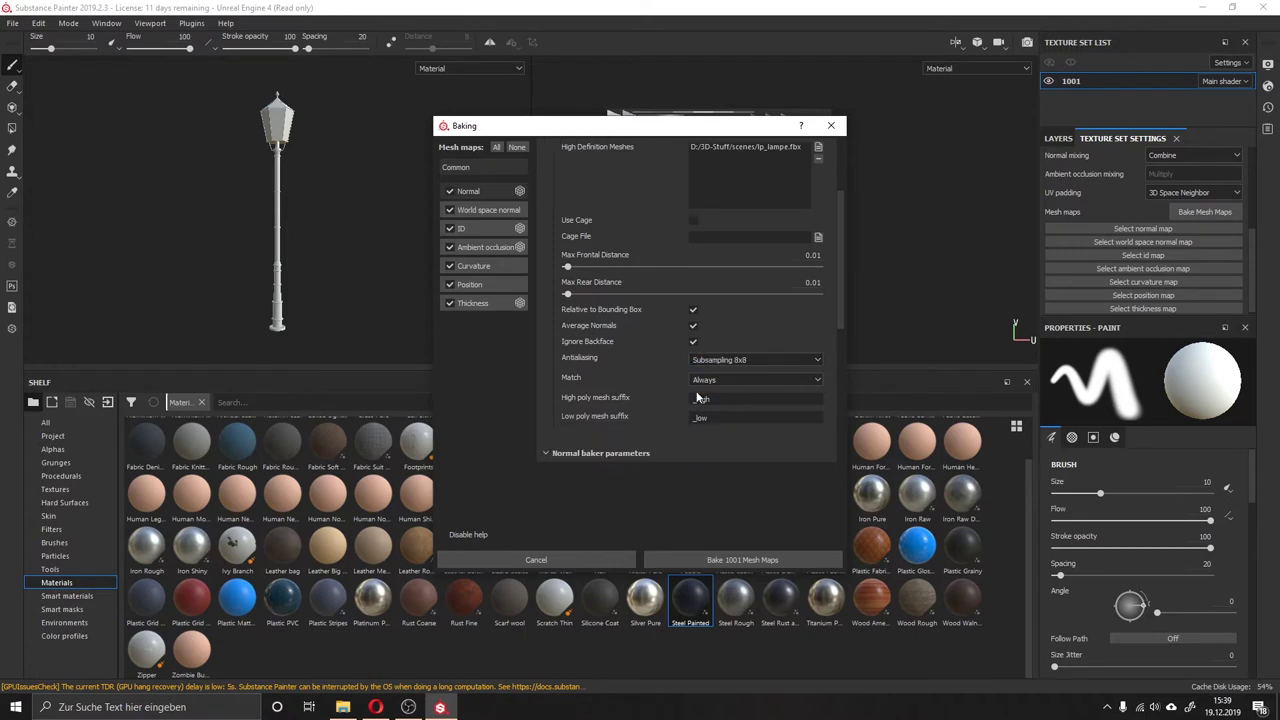
pyautogui.click(741, 381)
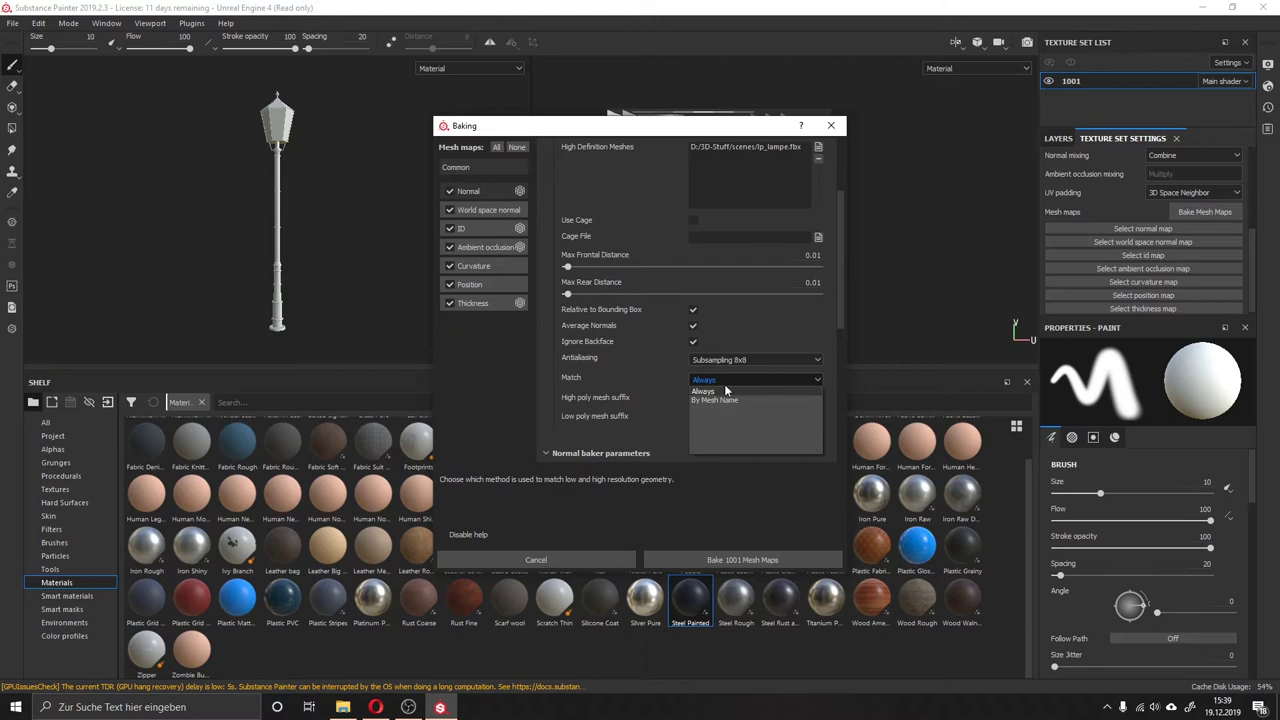
pyautogui.click(724, 392)
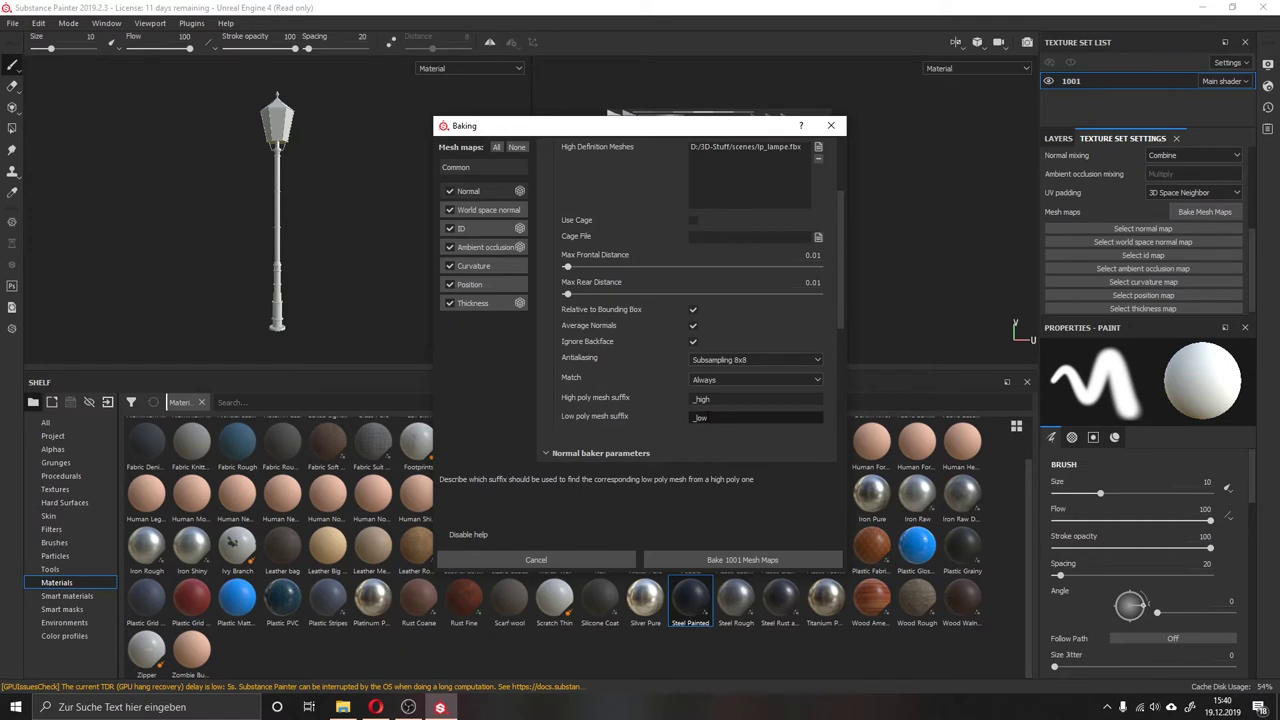
pyautogui.scroll(-2, 733, 378)
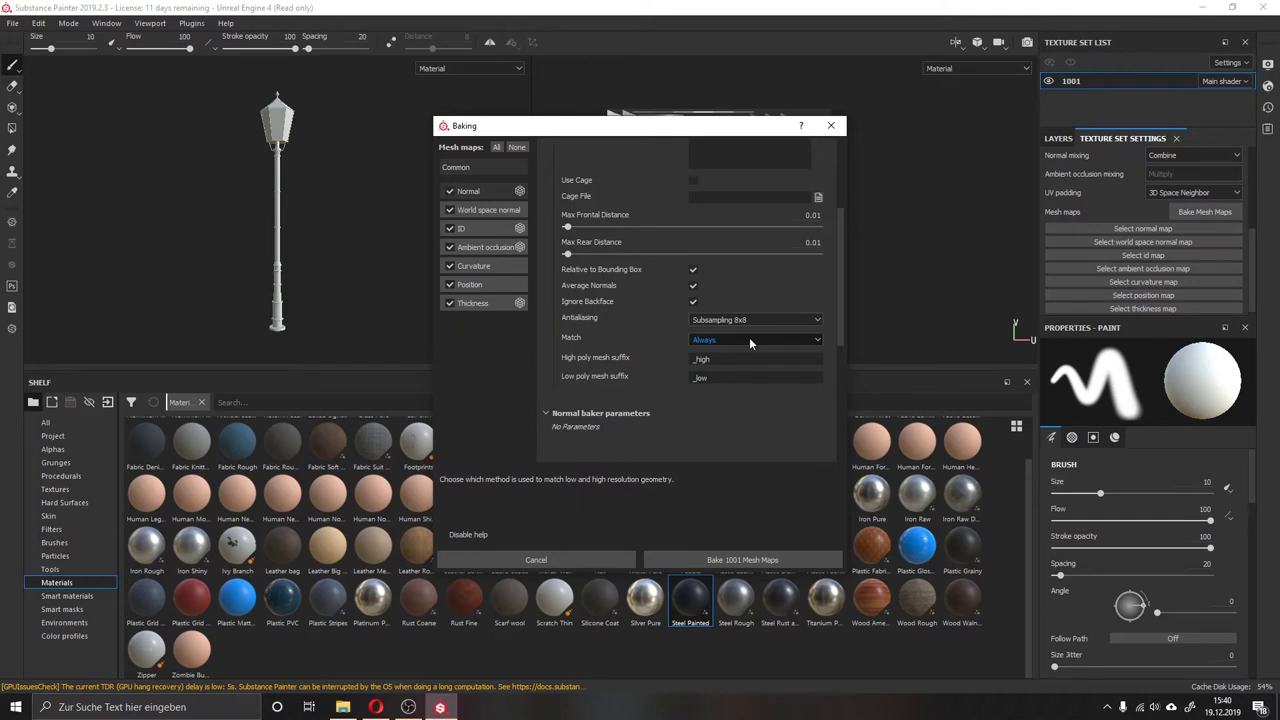
pyautogui.scroll(-3, 738, 395)
pyautogui.scroll(-3, 738, 395)
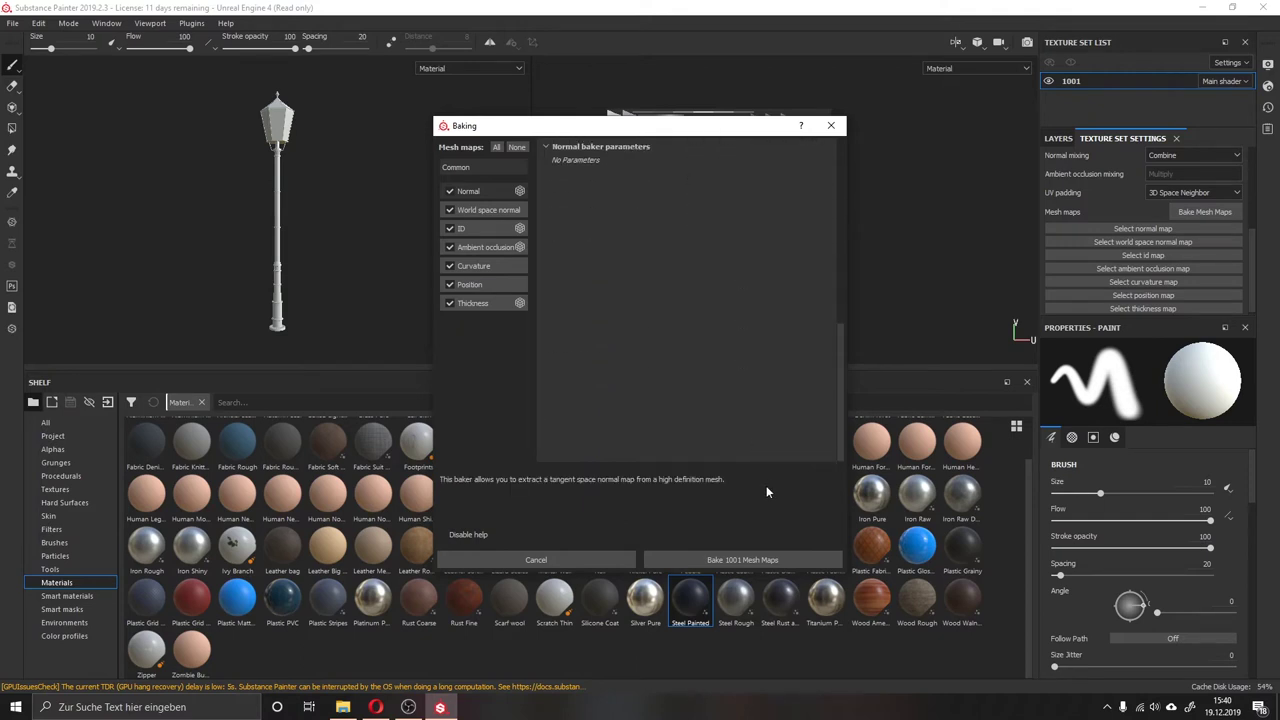
pyautogui.scroll(5, 775, 410)
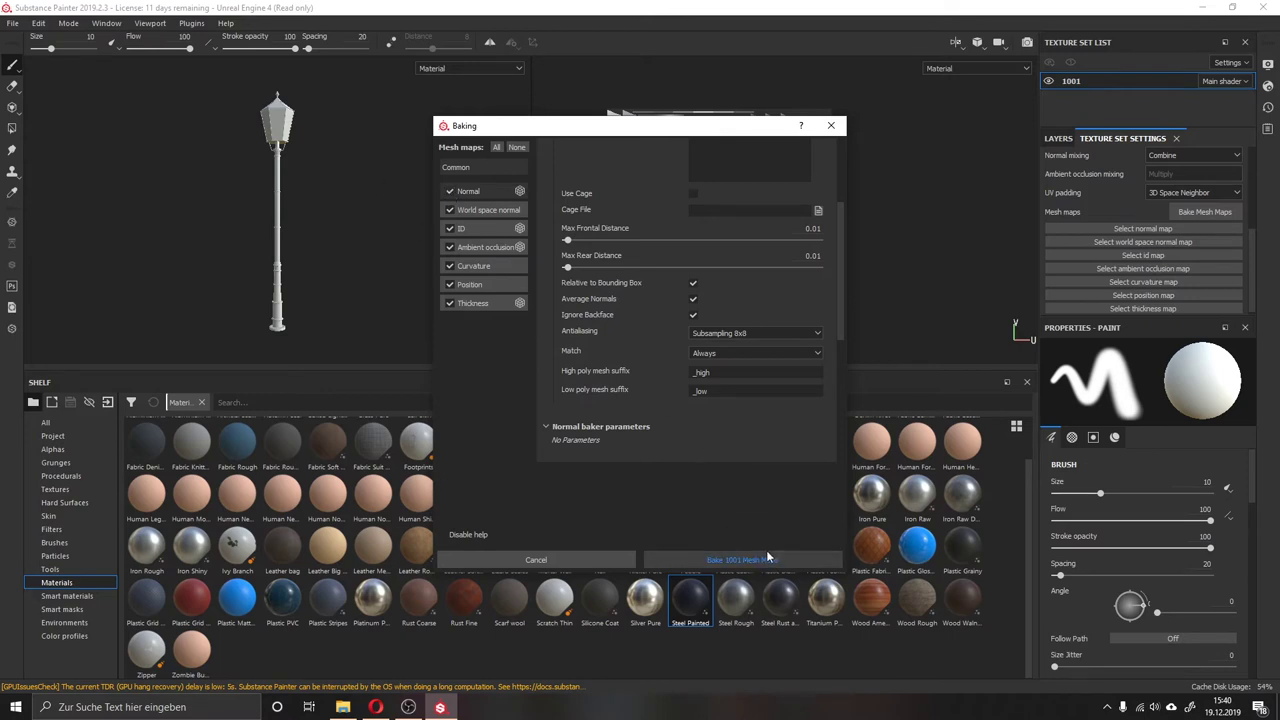
# Bake the 1001 mesh maps; six maps finish and the ID map fails
pyautogui.click(712, 559)
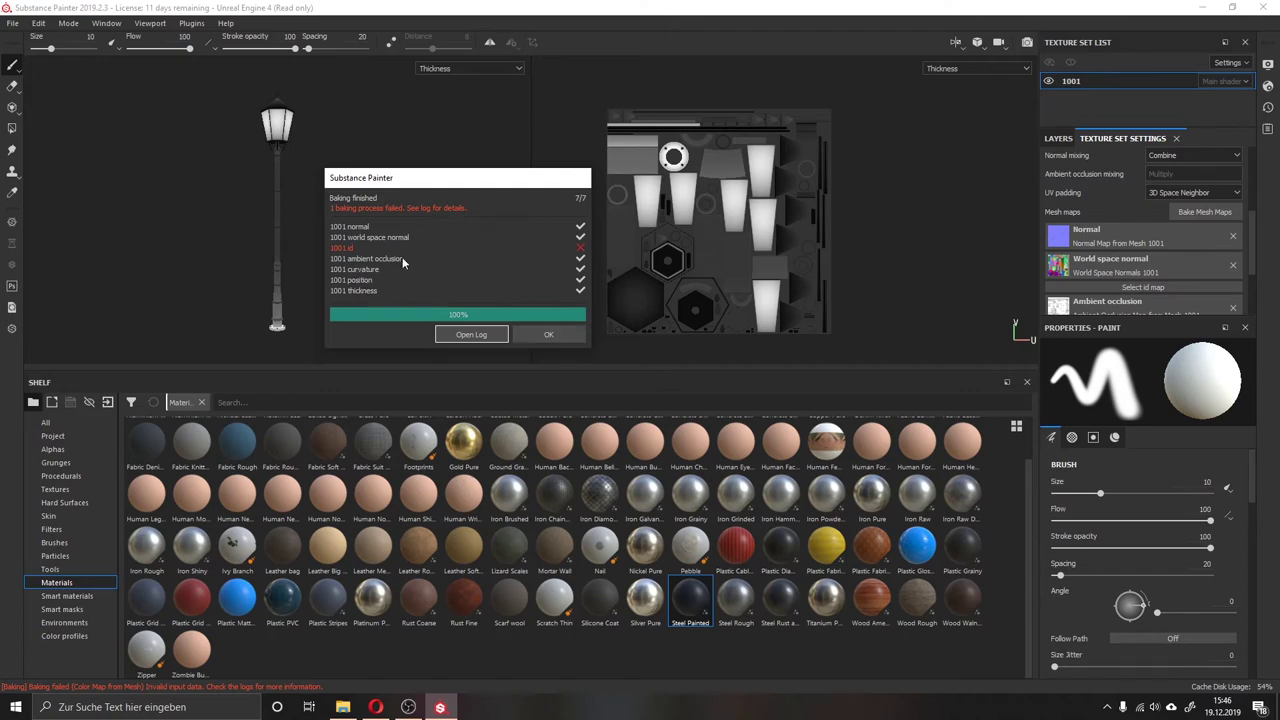
# Close the bake report, check the baked Normal map in Texture Set Settings, and open the Window menu
pyautogui.click(542, 336)
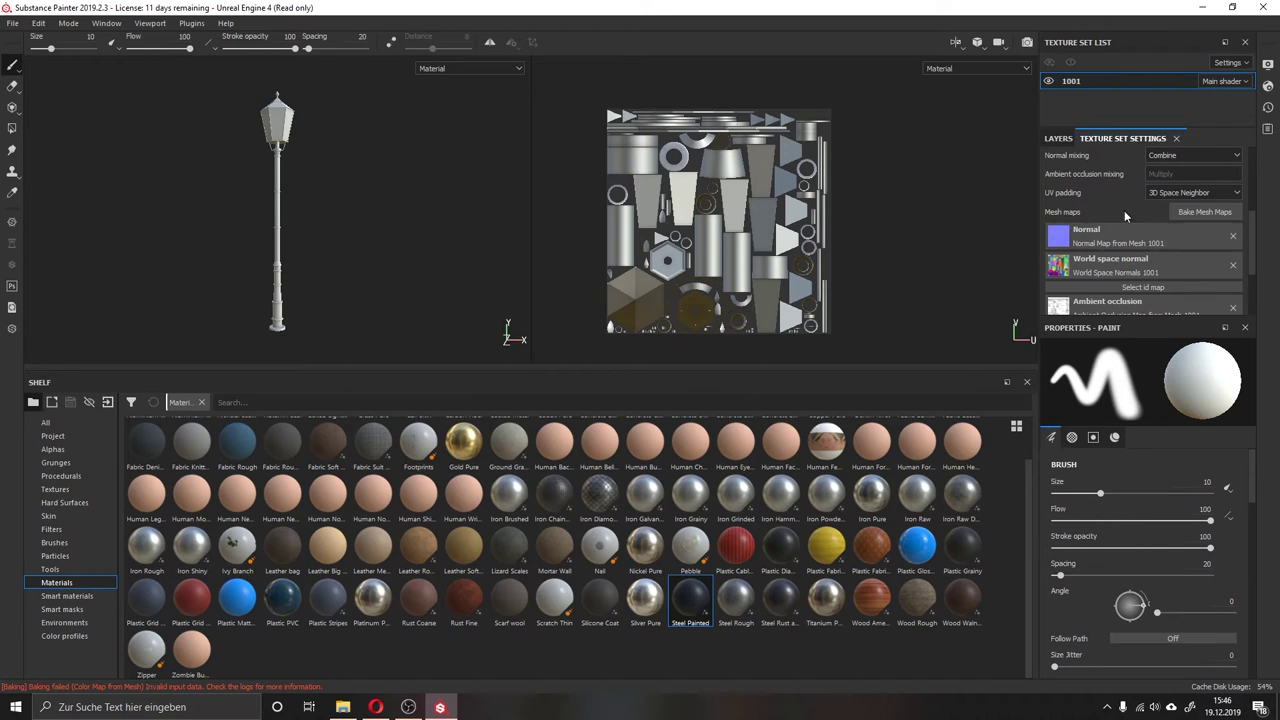
pyautogui.scroll(-3, 1101, 220)
pyautogui.scroll(3, 1101, 220)
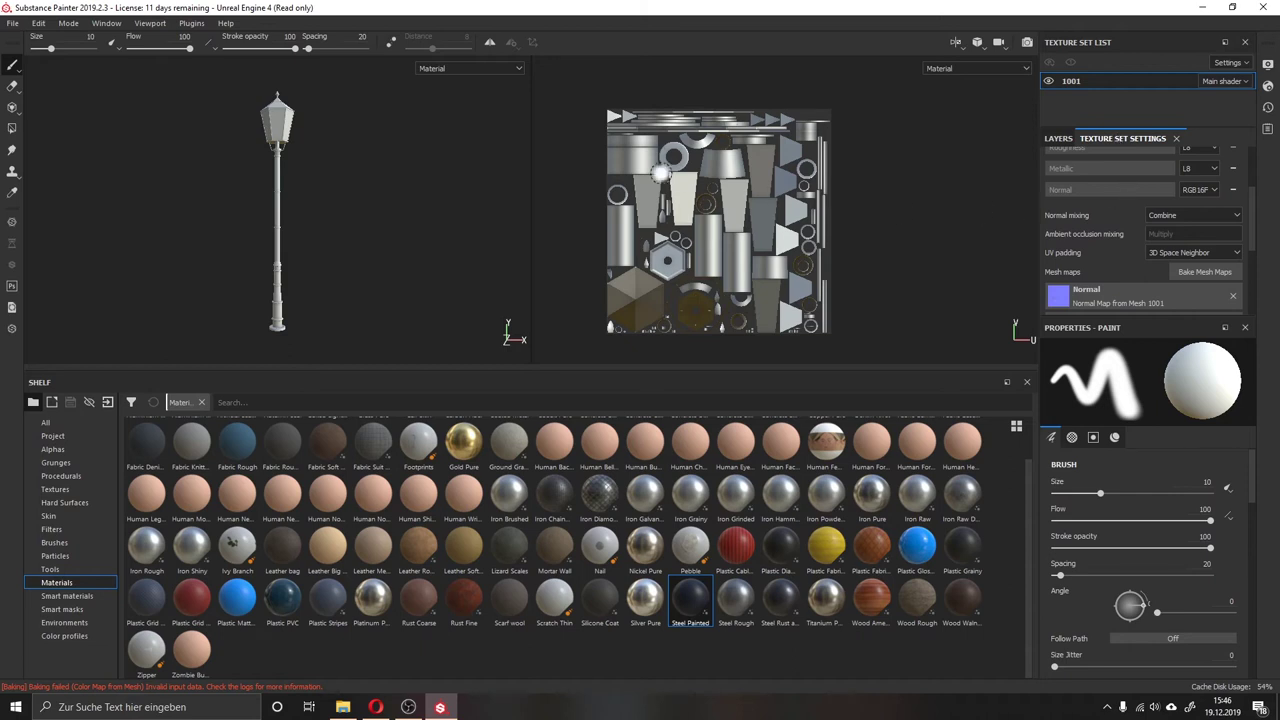
pyautogui.scroll(3, 1105, 250)
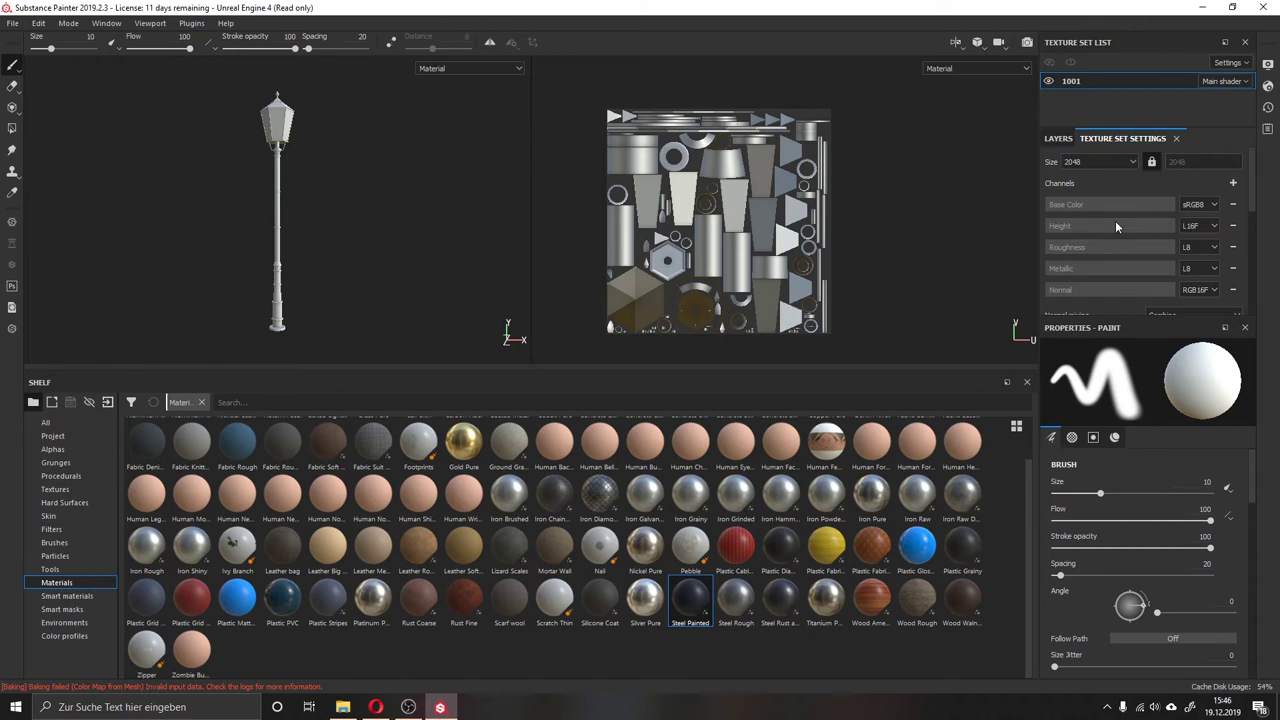
pyautogui.scroll(-2, 1115, 220)
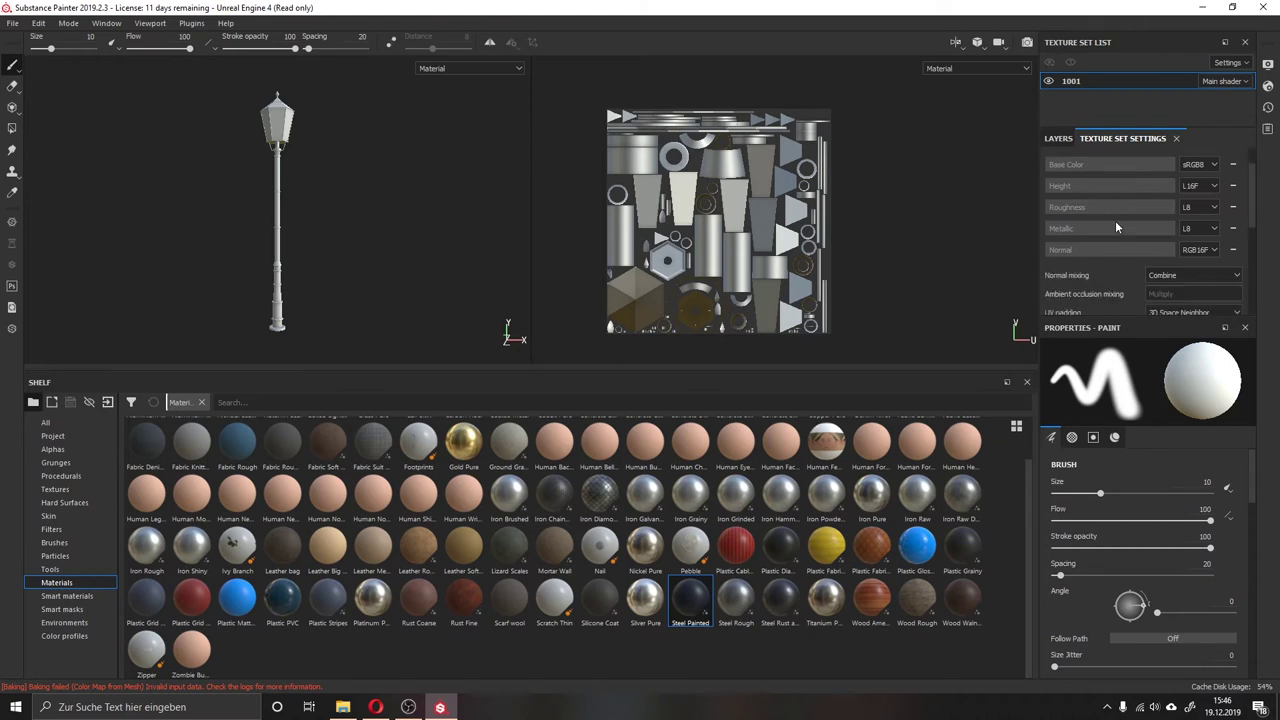
pyautogui.scroll(-3, 1115, 220)
pyautogui.scroll(5, 1115, 220)
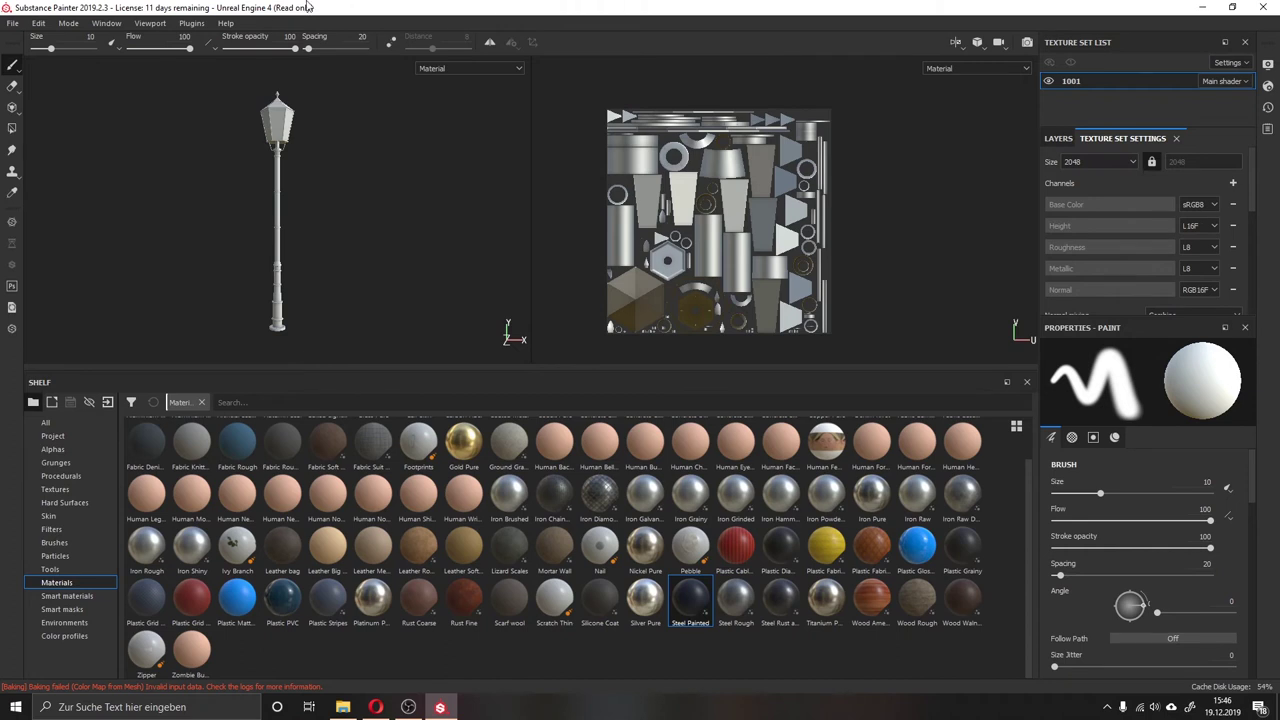
pyautogui.click(119, 26)
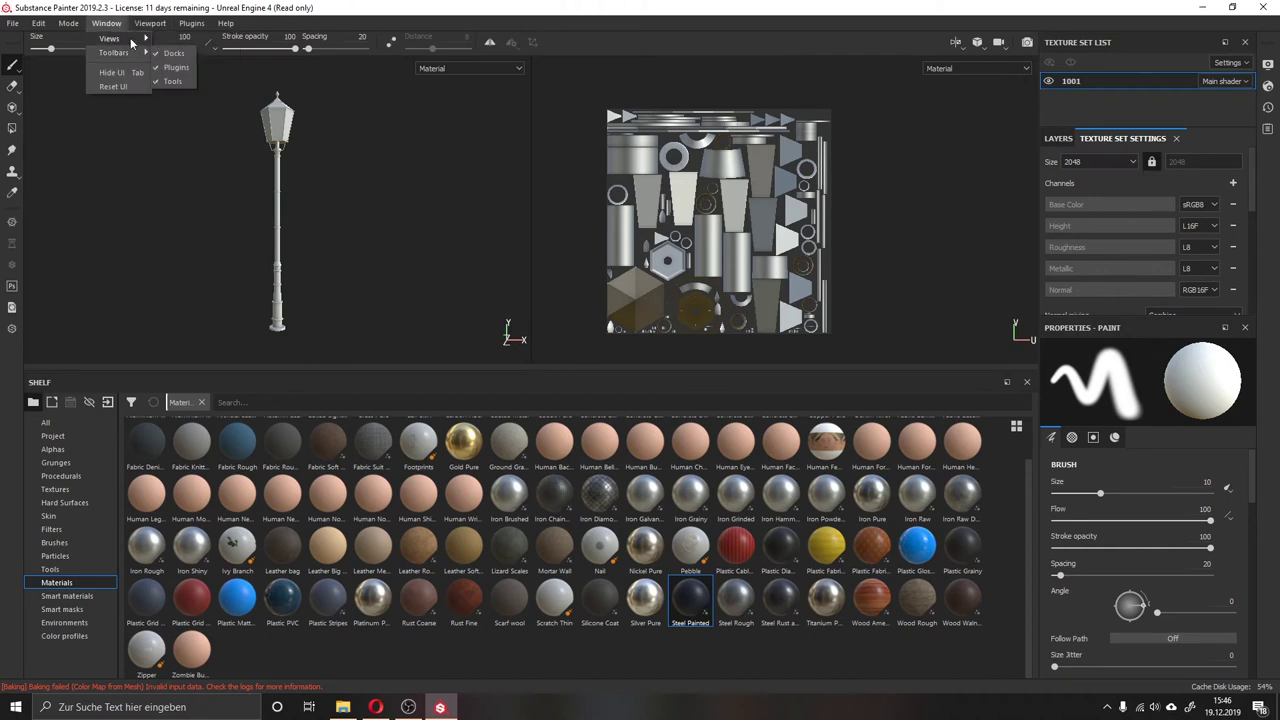
# In Shader Settings, switch the main shader from alpha-test to pbr-metal-rough-with-alpha-blending
pyautogui.moveTo(110, 38)
pyautogui.click(190, 123)
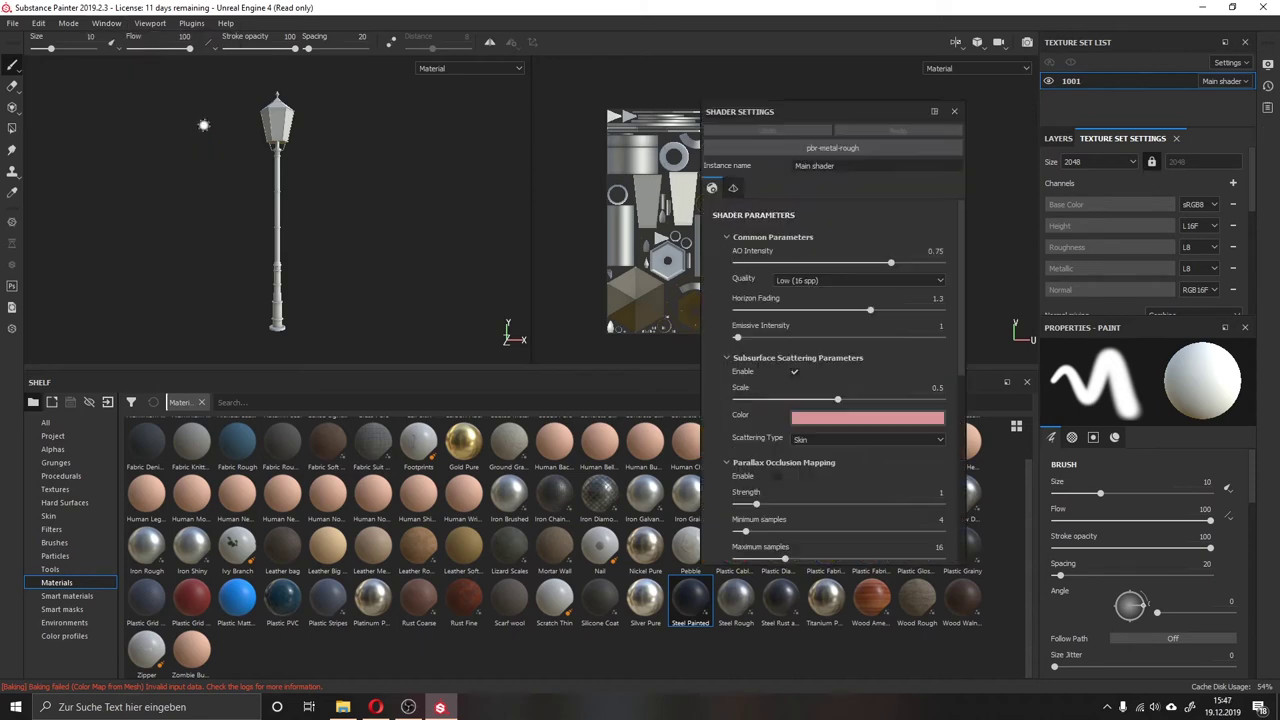
pyautogui.click(823, 147)
pyautogui.moveTo(881, 266)
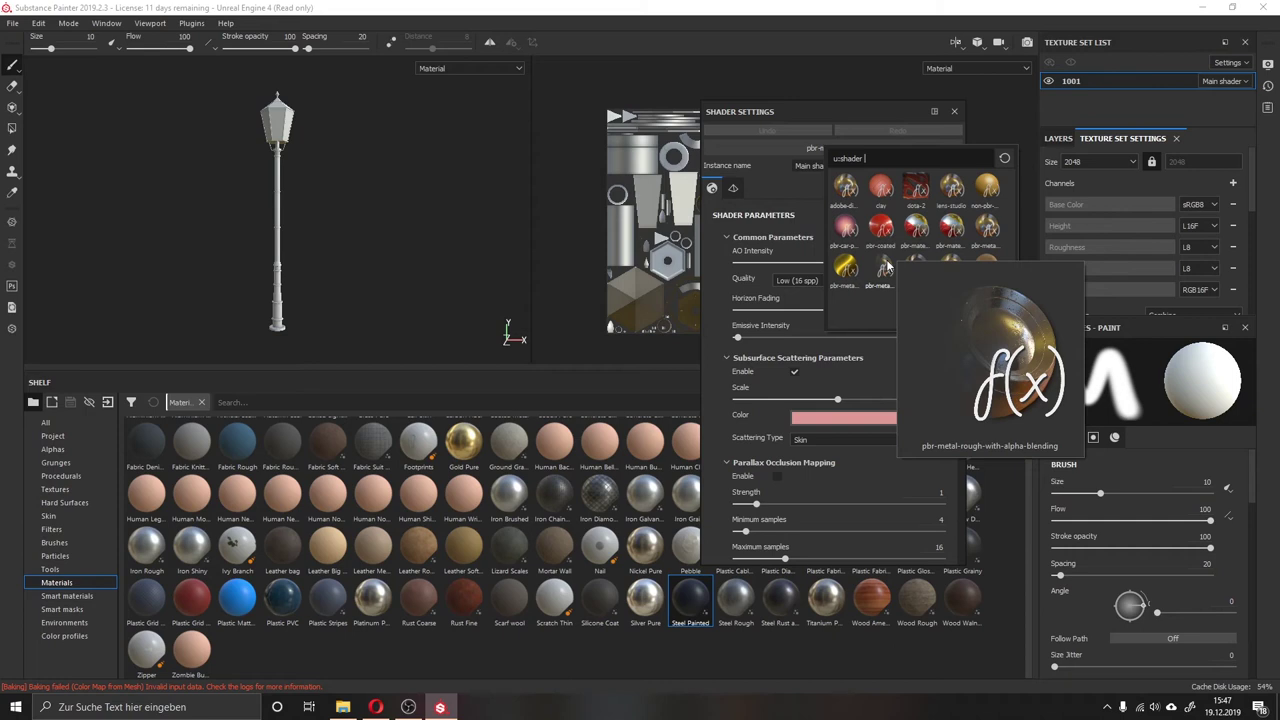
pyautogui.click(916, 268)
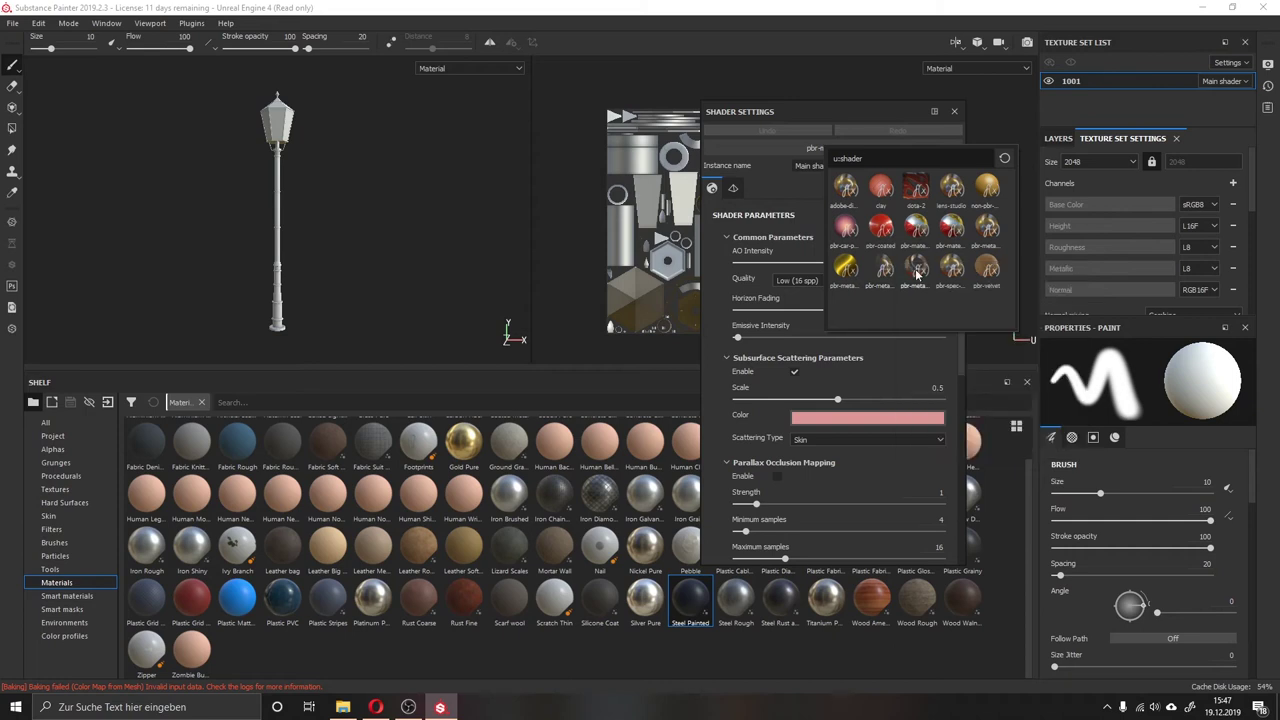
pyautogui.moveTo(1001, 266)
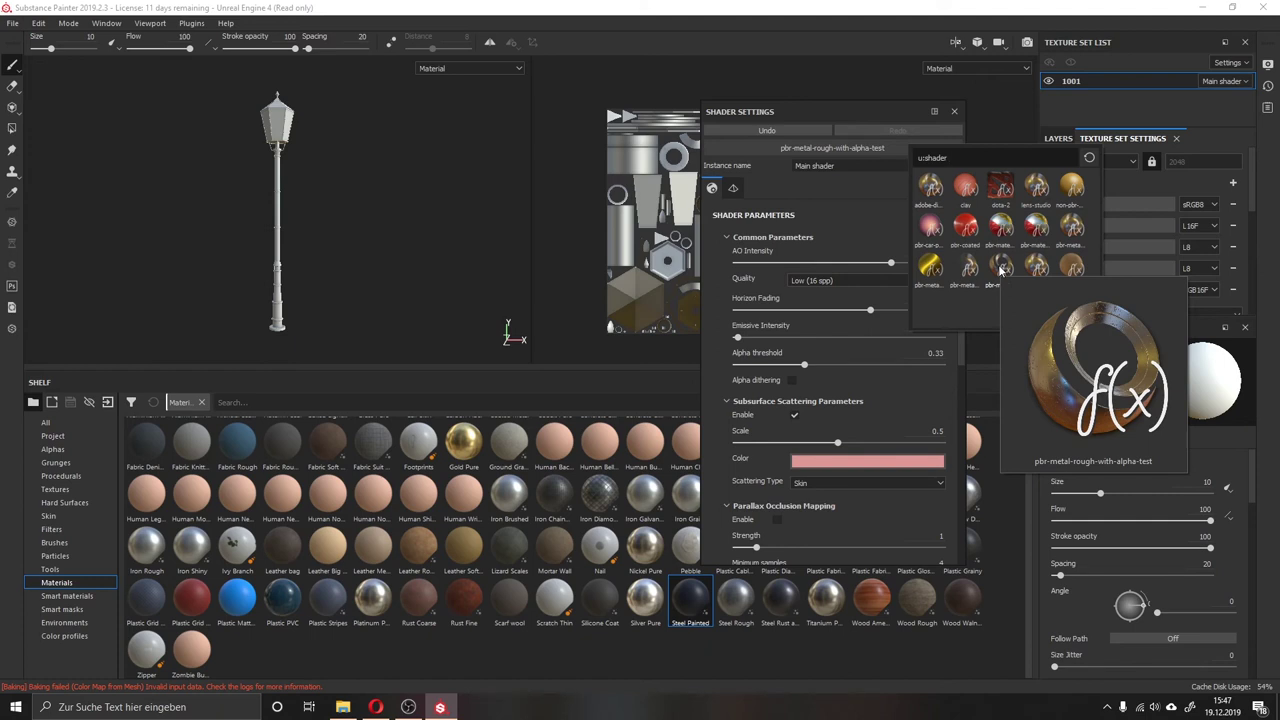
pyautogui.click(1001, 266)
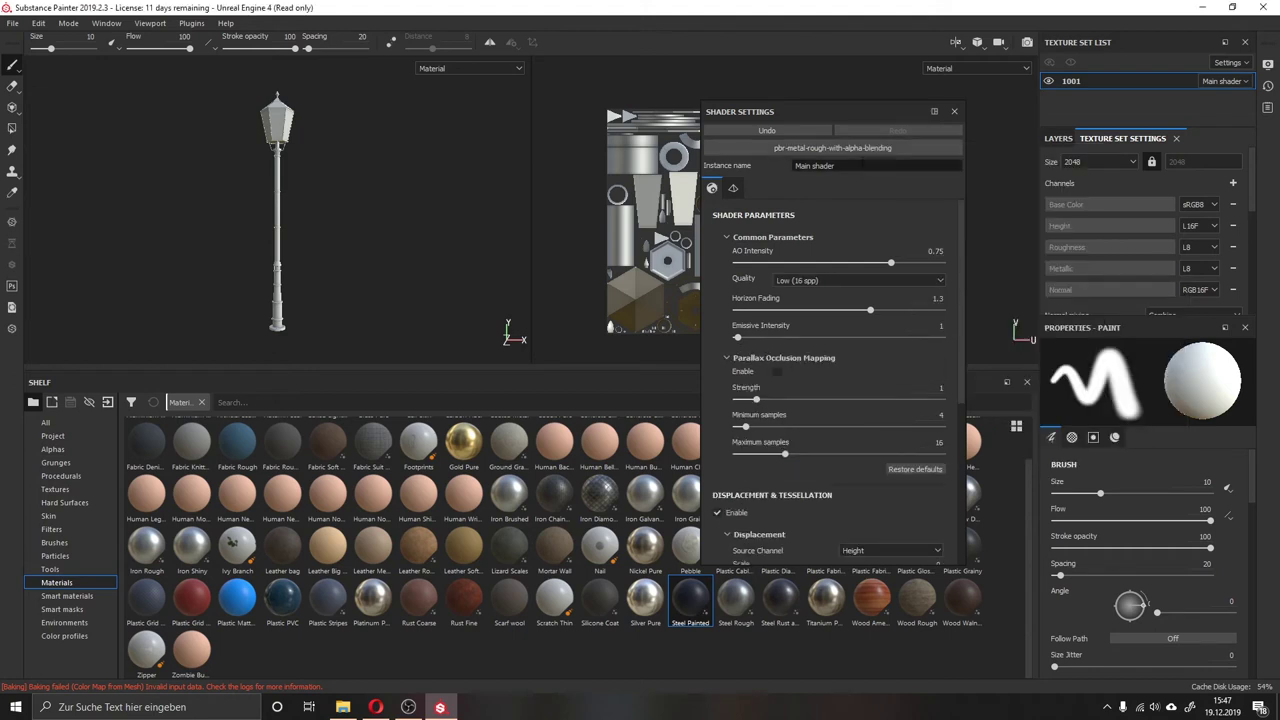
pyautogui.scroll(-2, 812, 352)
pyautogui.scroll(2, 812, 352)
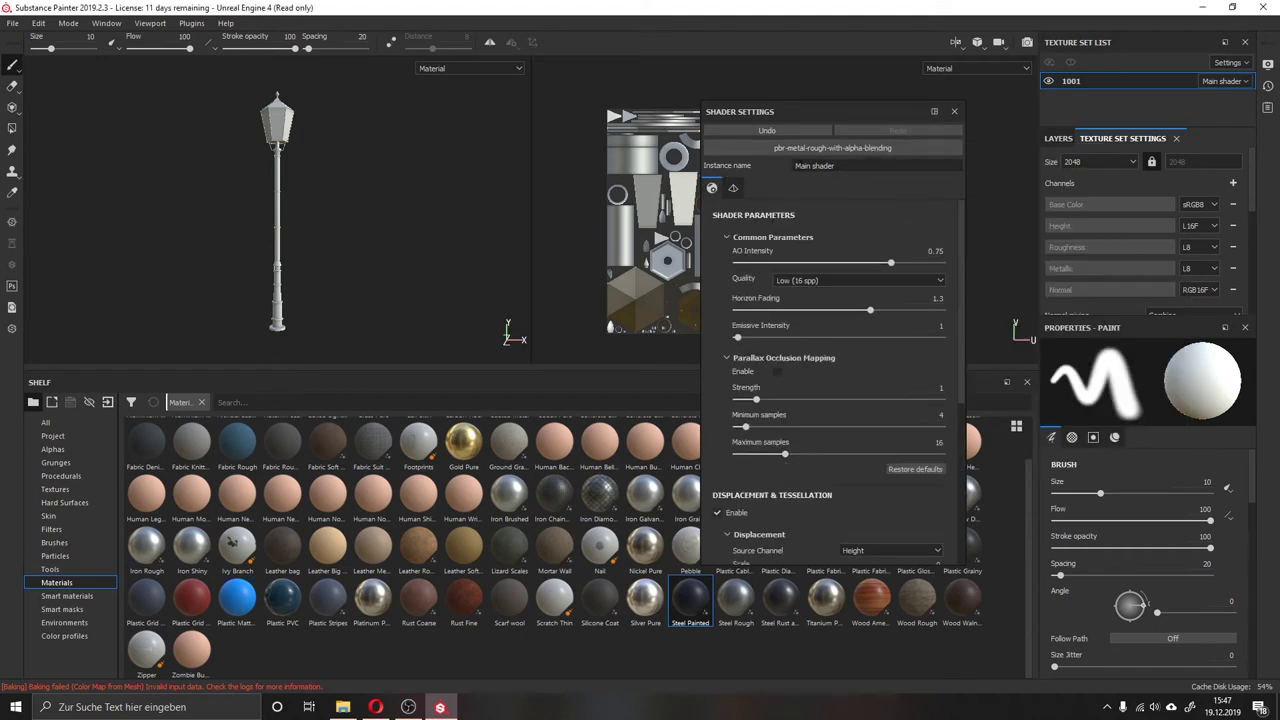
pyautogui.click(845, 148)
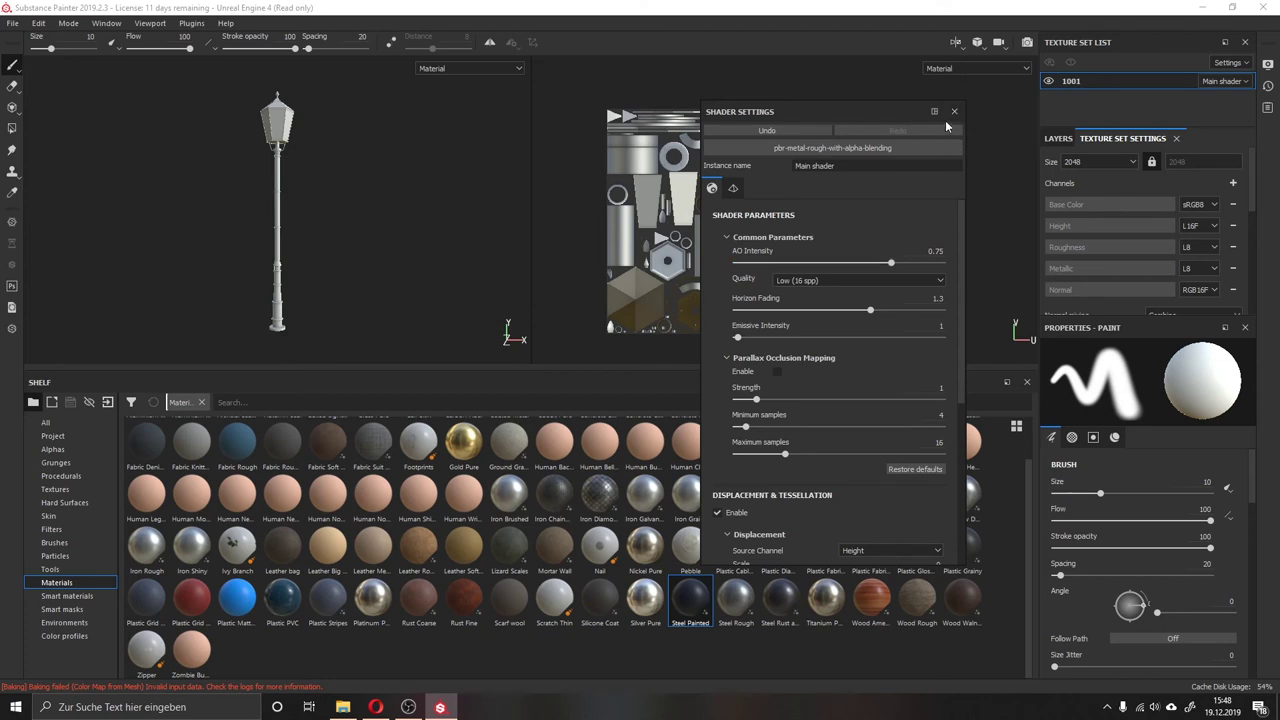
pyautogui.scroll(-3, 796, 365)
pyautogui.scroll(2, 796, 365)
pyautogui.scroll(1, 807, 355)
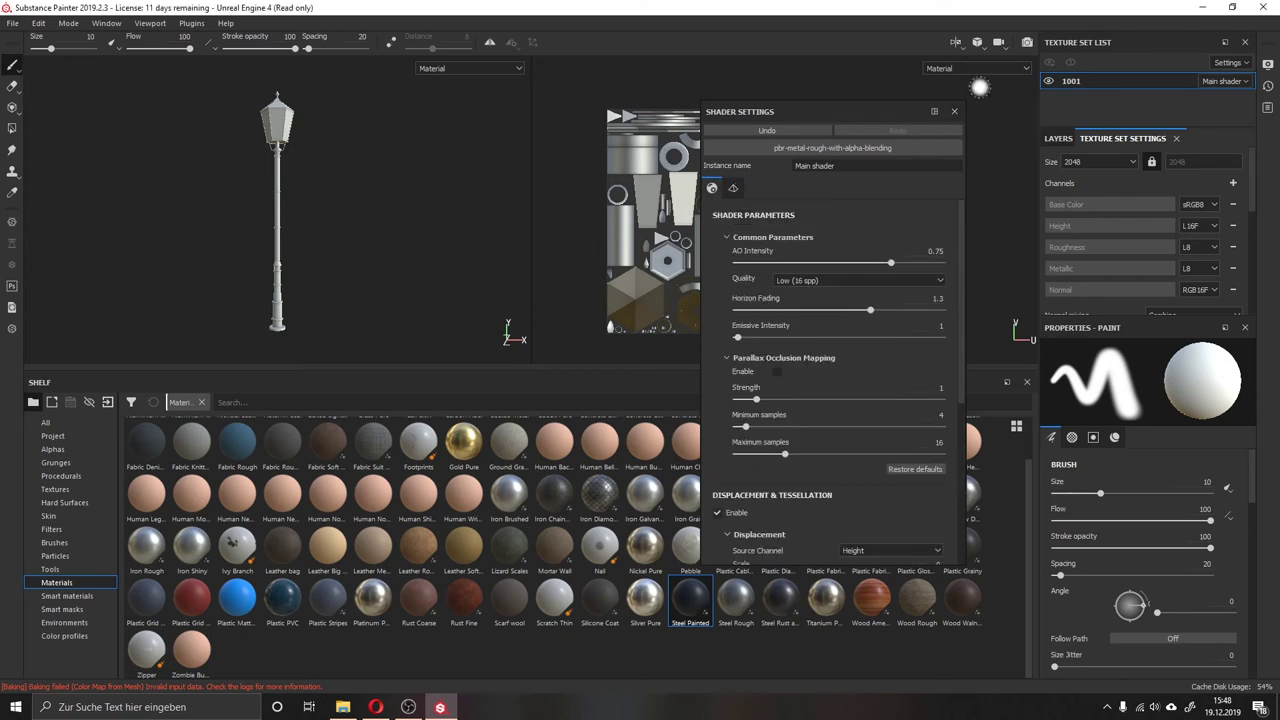
# Close Shader Settings and add an Opacity channel to the 1001 texture set
pyautogui.click(955, 112)
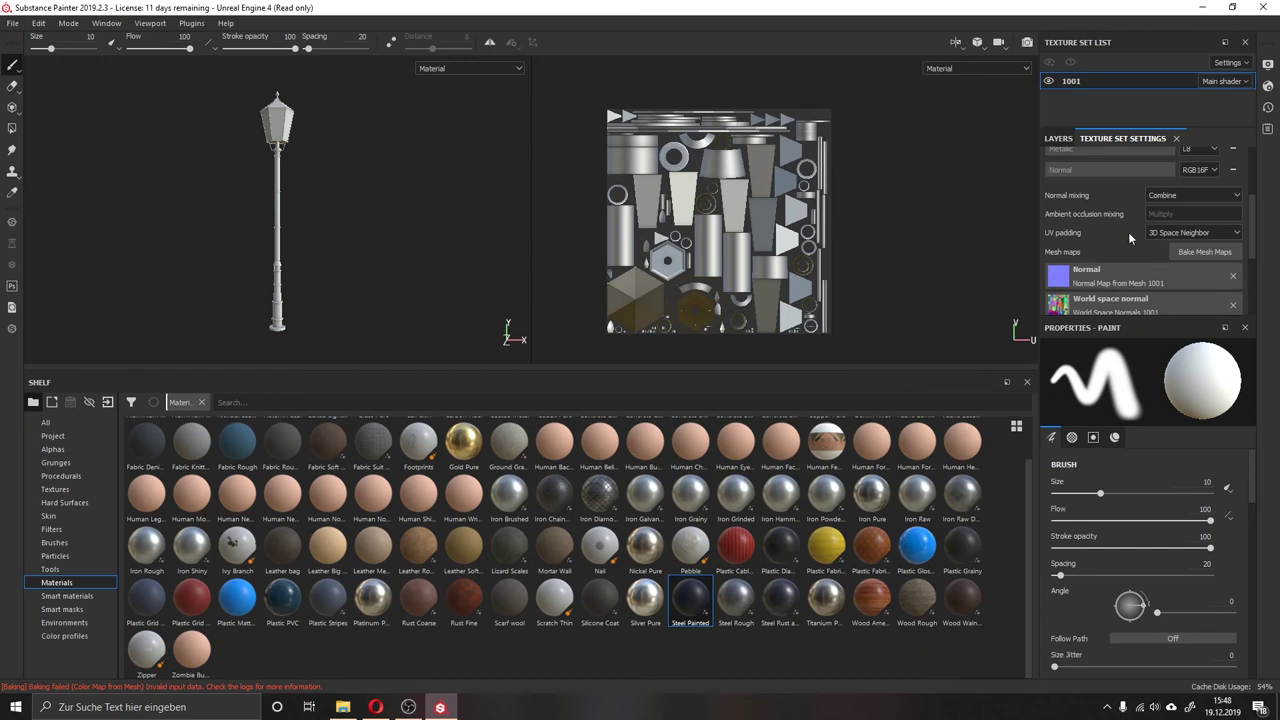
pyautogui.click(1232, 183)
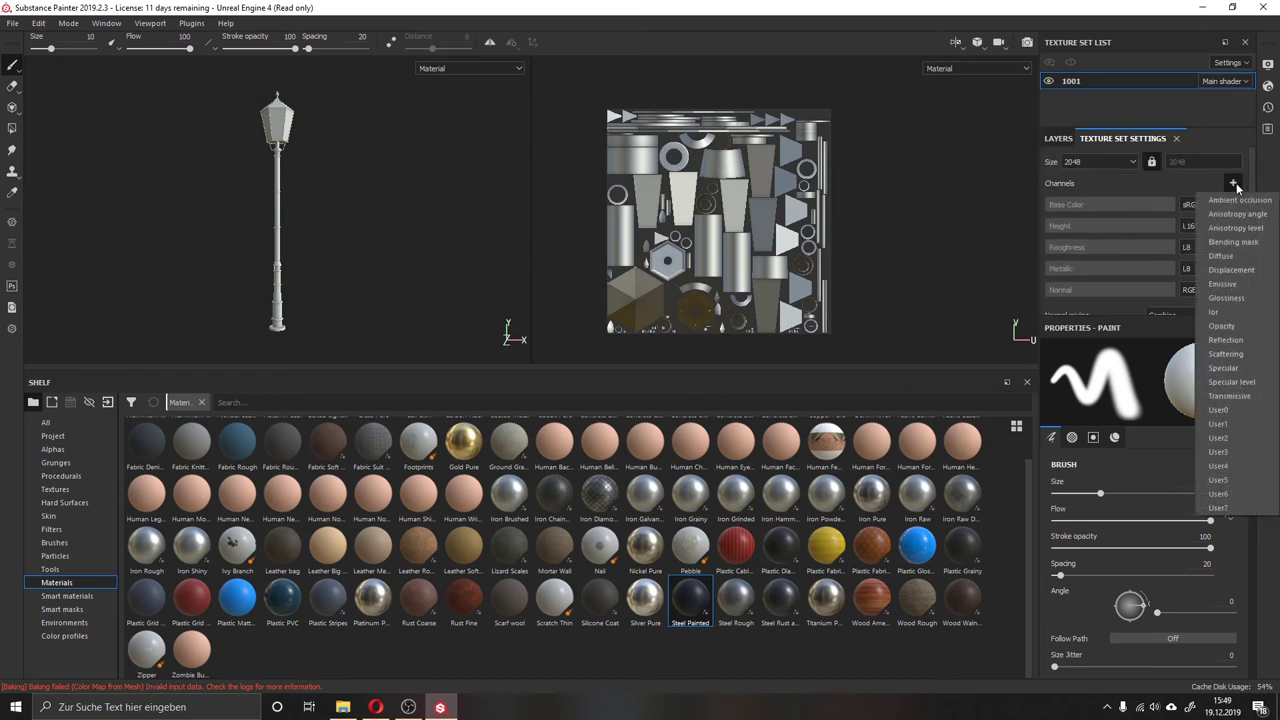
pyautogui.click(1222, 326)
pyautogui.scroll(-1, 1132, 227)
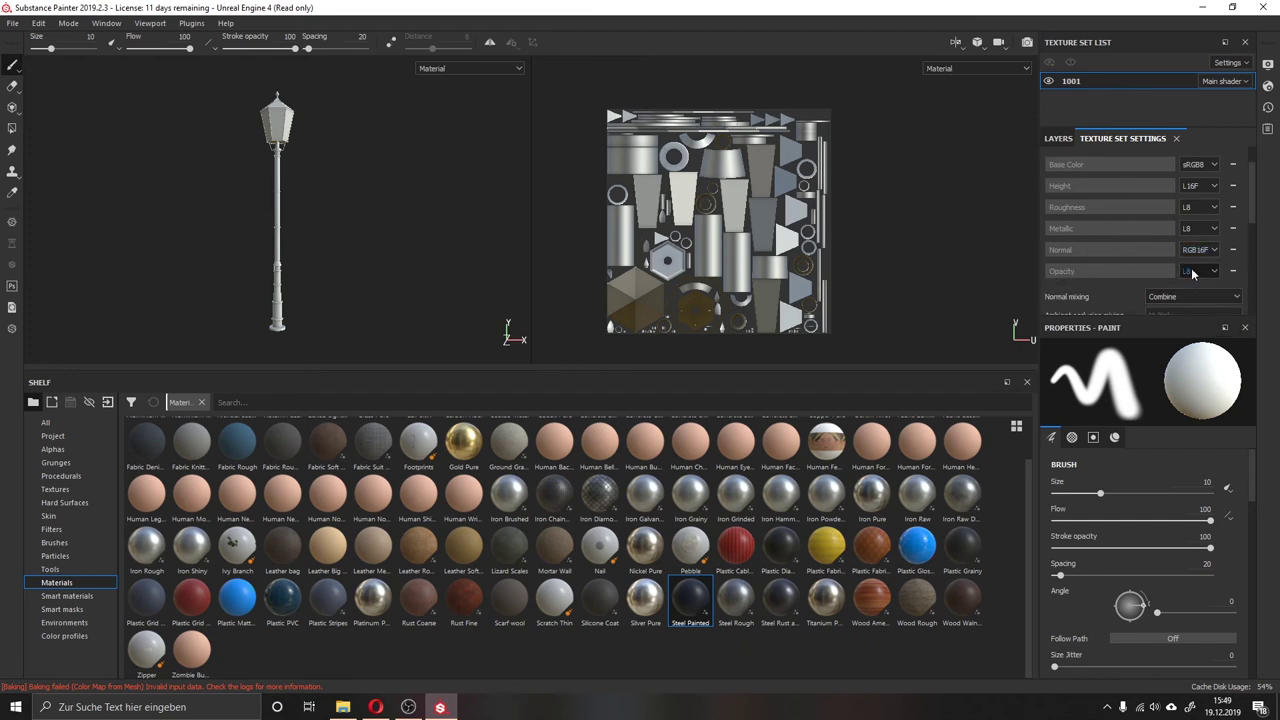
pyautogui.scroll(1, 1191, 268)
# Add an Emissive channel, then return to the Layers stack showing Layer 1
pyautogui.click(1233, 183)
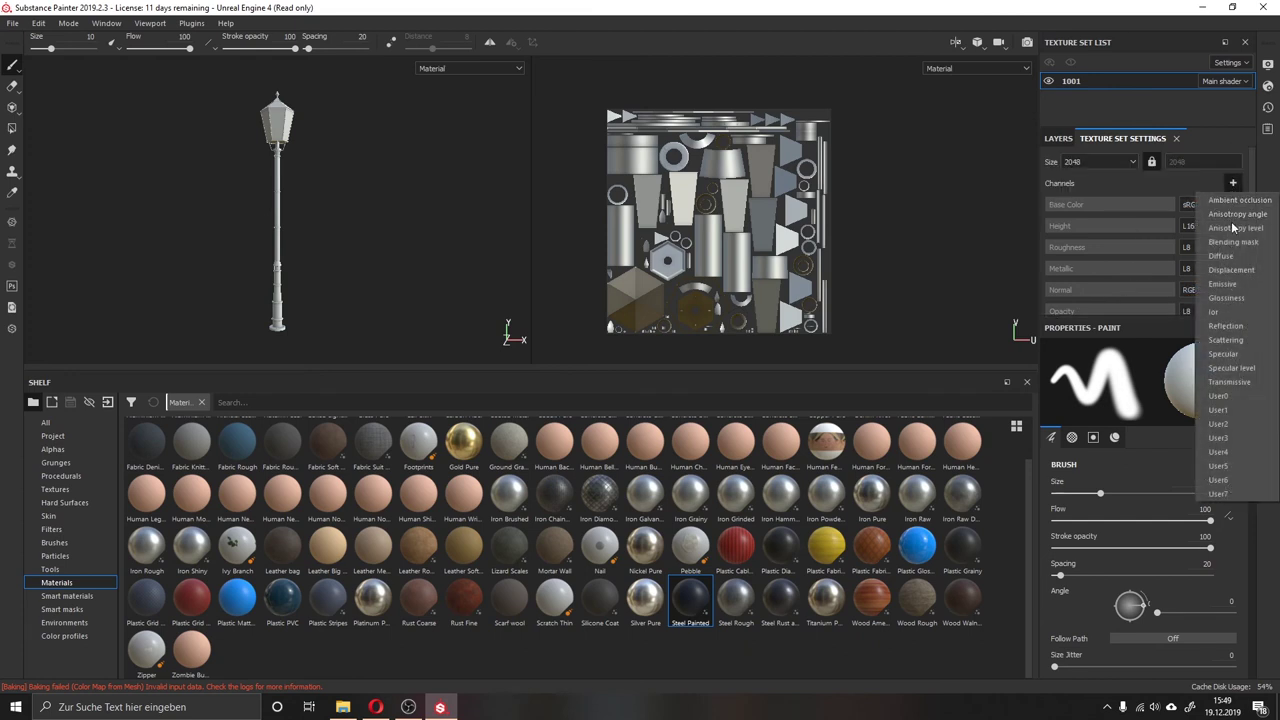
pyautogui.click(1238, 284)
pyautogui.scroll(-5, 1240, 288)
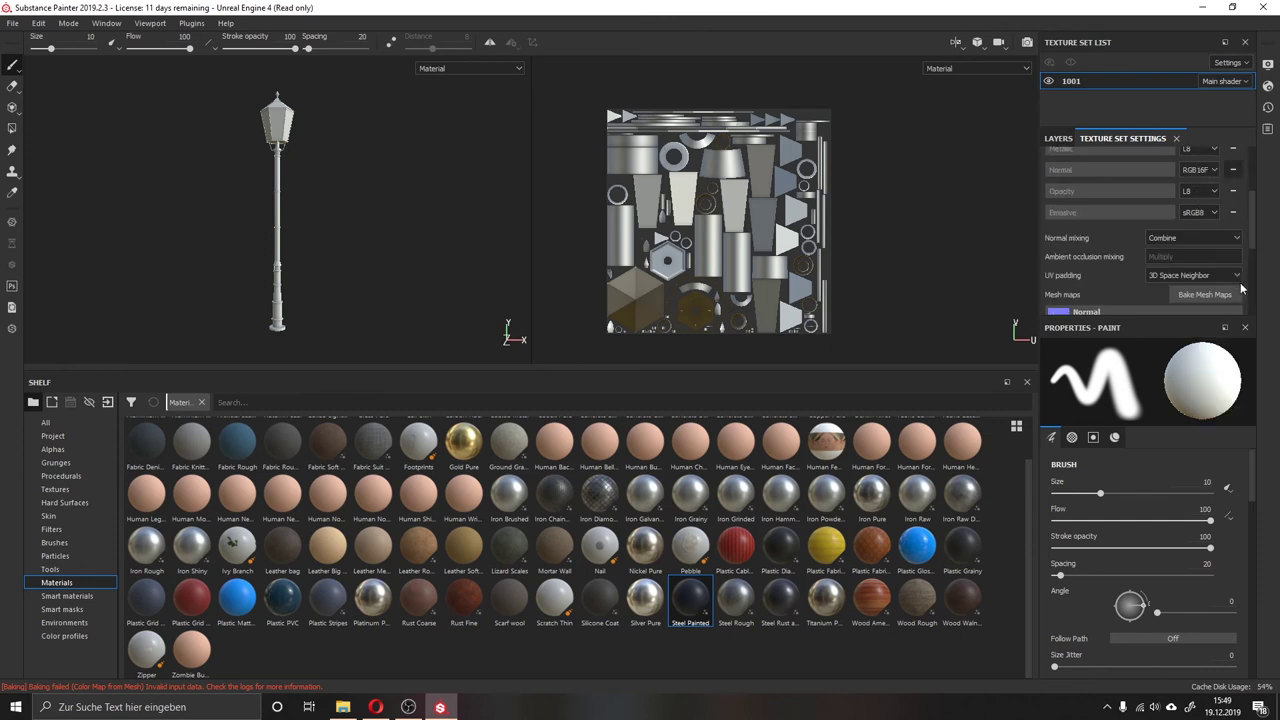
pyautogui.scroll(3, 1241, 288)
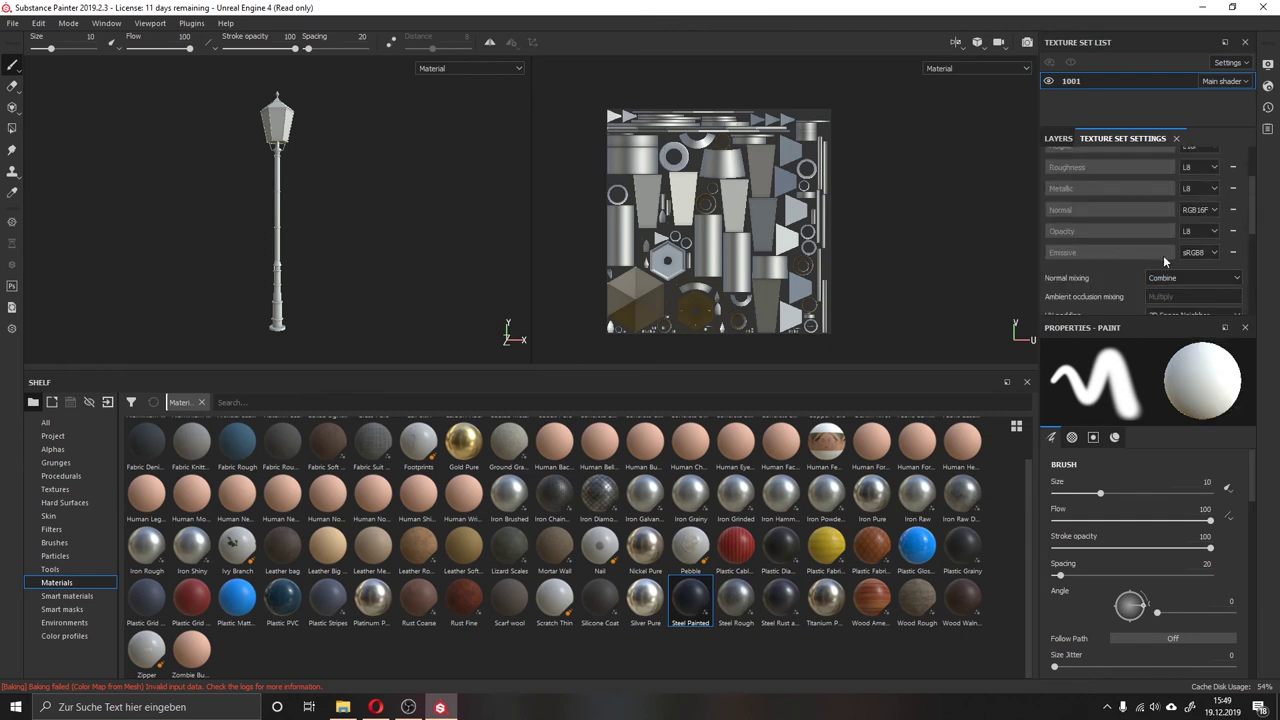
pyautogui.scroll(-2, 1172, 198)
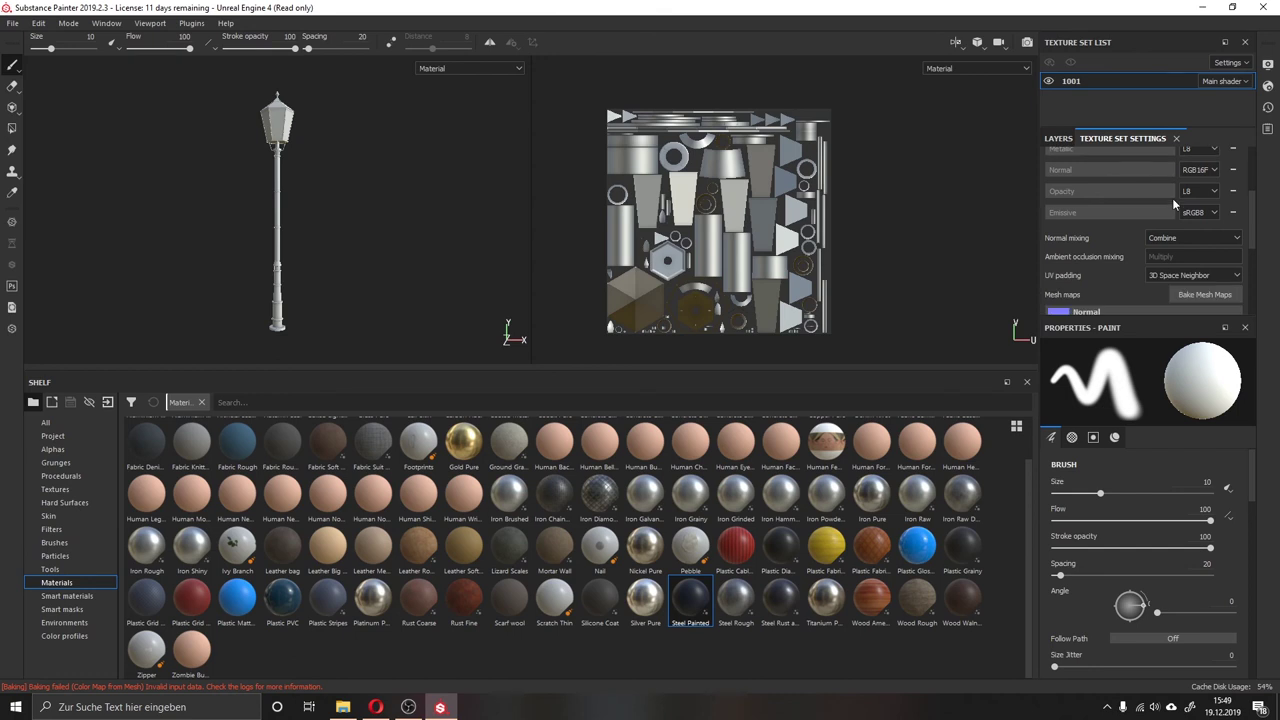
pyautogui.scroll(-2, 1132, 257)
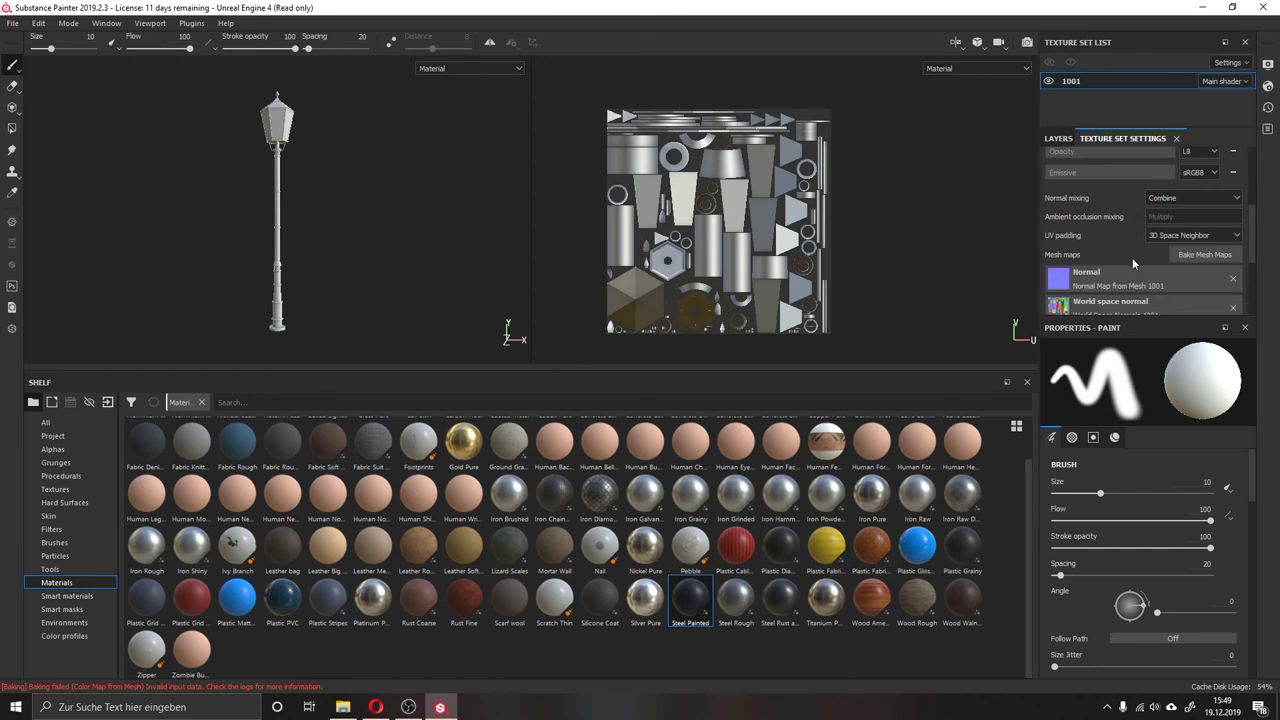
pyautogui.scroll(4, 1130, 256)
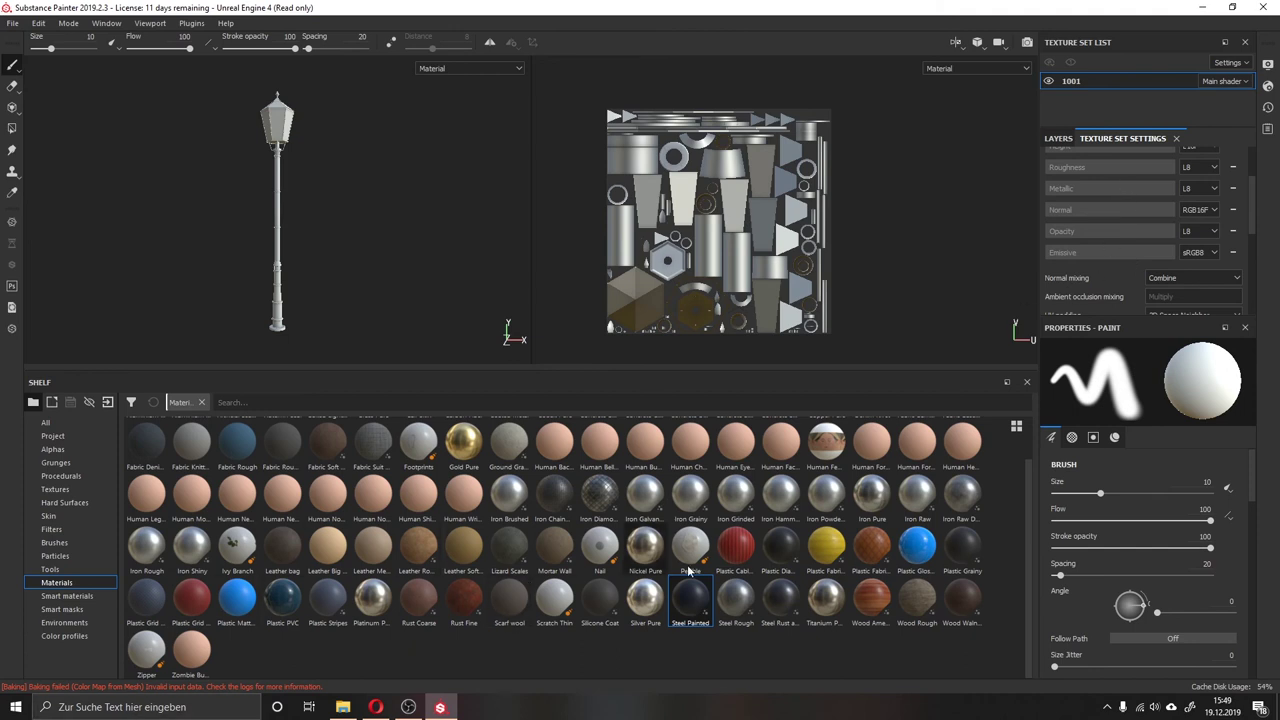
pyautogui.click(1060, 138)
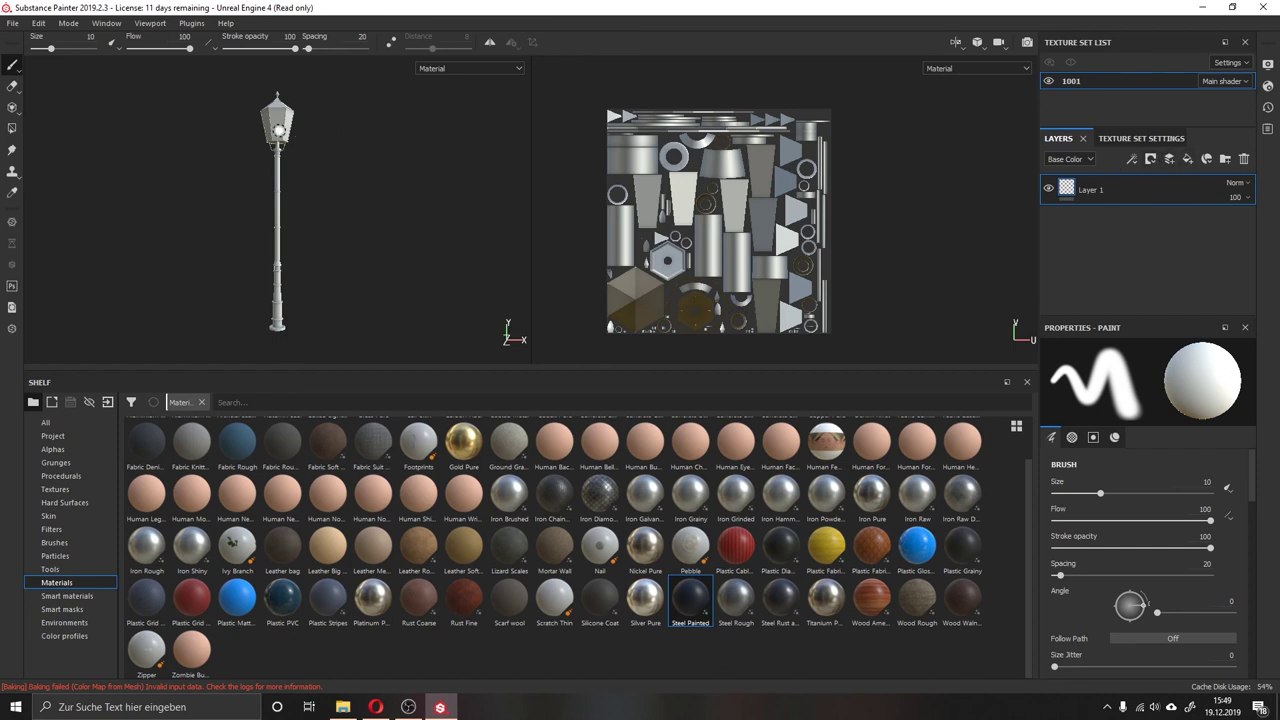
# Orbit and zoom around the lamp post, enlarge the 3D and UV views, and pan to its base
pyautogui.moveTo(275, 122)
pyautogui.keyDown('alt'); pyautogui.mouseDown()
pyautogui.moveTo(342, 141)
pyautogui.moveTo(346, 180)
pyautogui.mouseUp(); pyautogui.keyUp('alt')
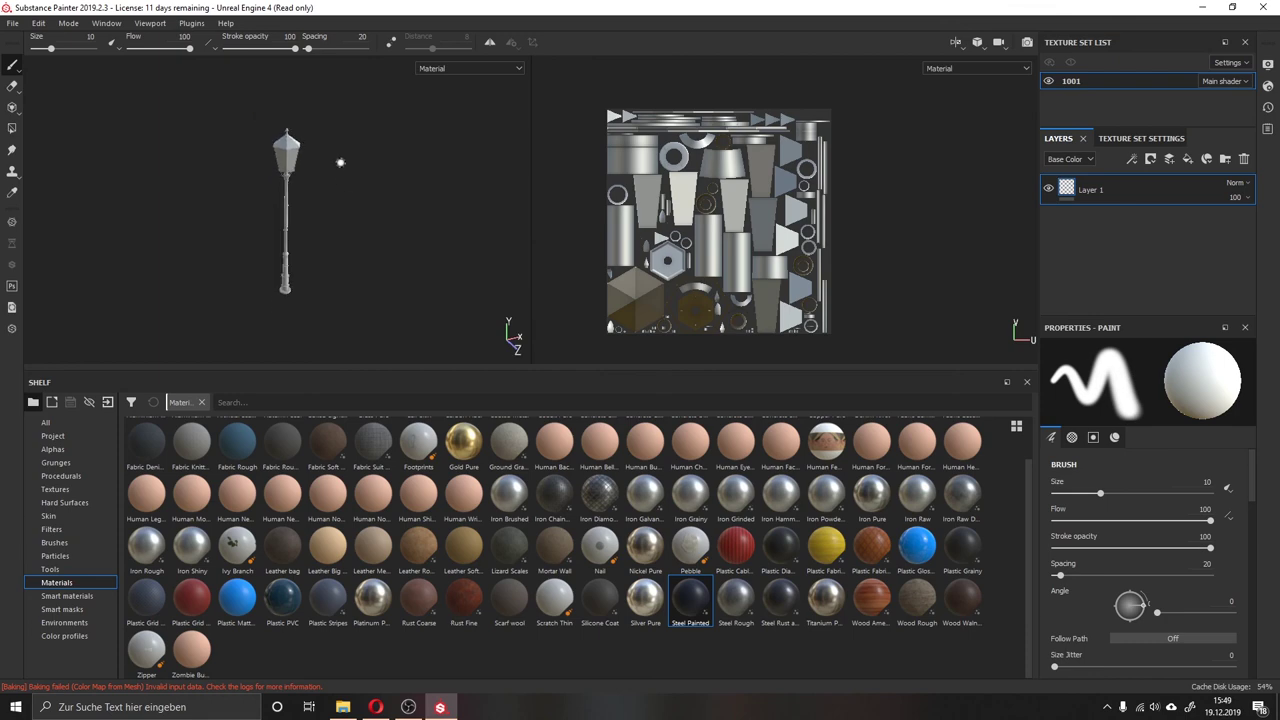
pyautogui.scroll(2, 283, 146)
pyautogui.scroll(2, 283, 146)
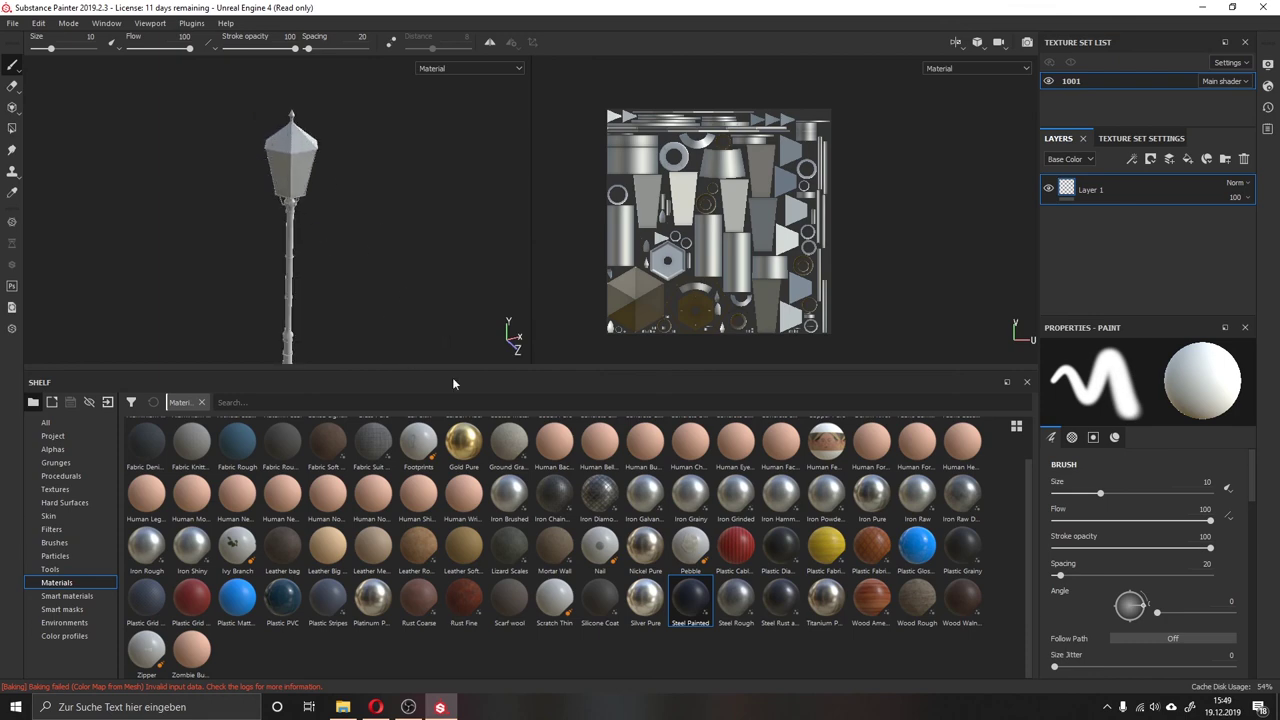
pyautogui.moveTo(454, 371); pyautogui.dragTo(452, 480)
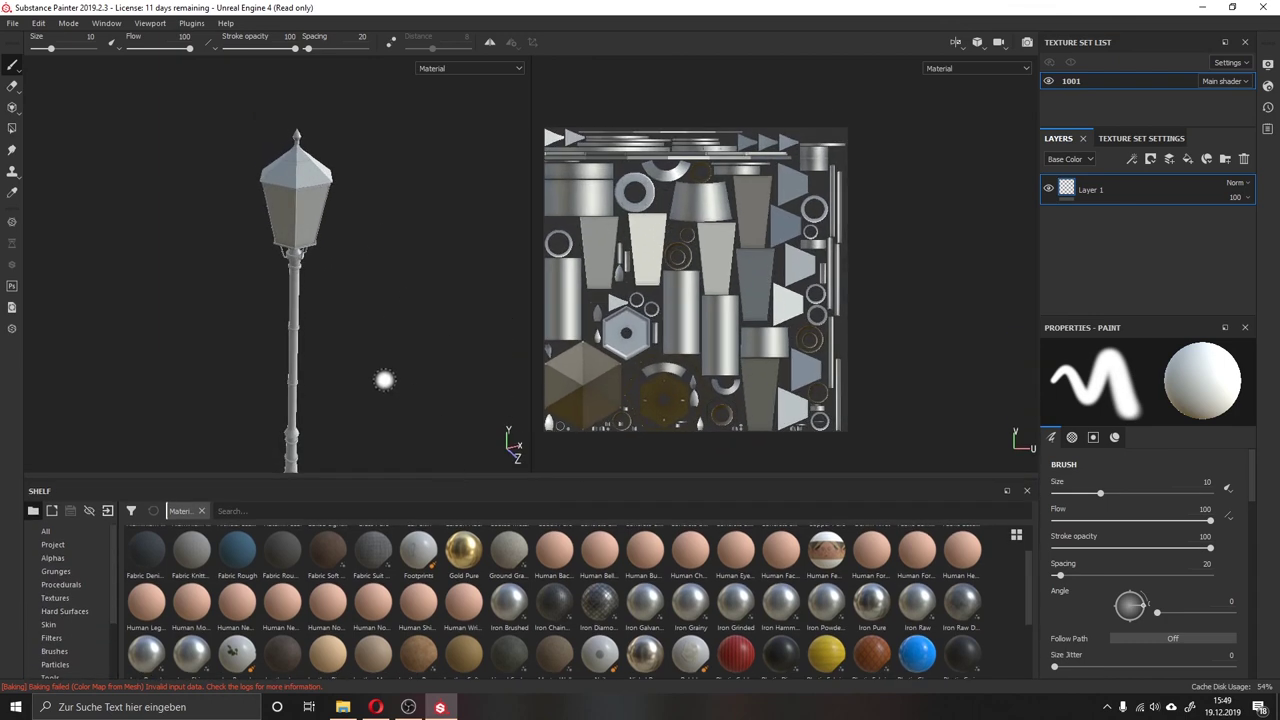
pyautogui.moveTo(364, 339); pyautogui.dragTo(357, 303, button='middle')
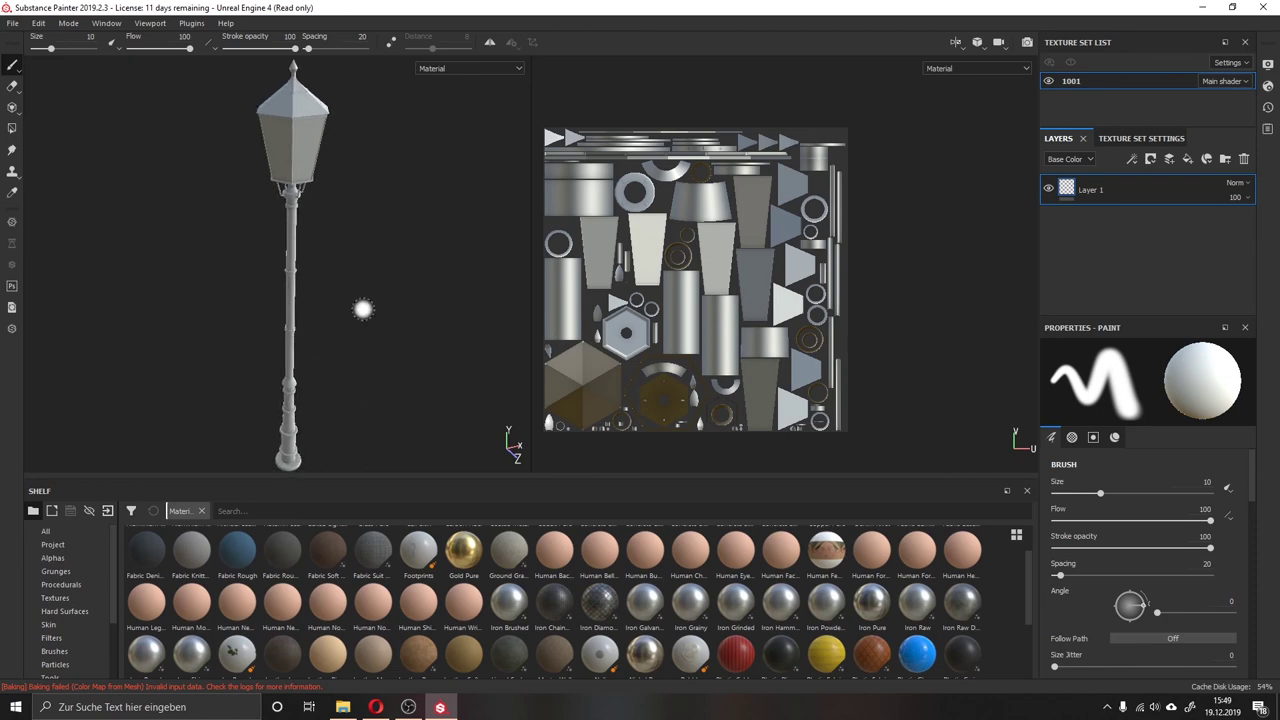